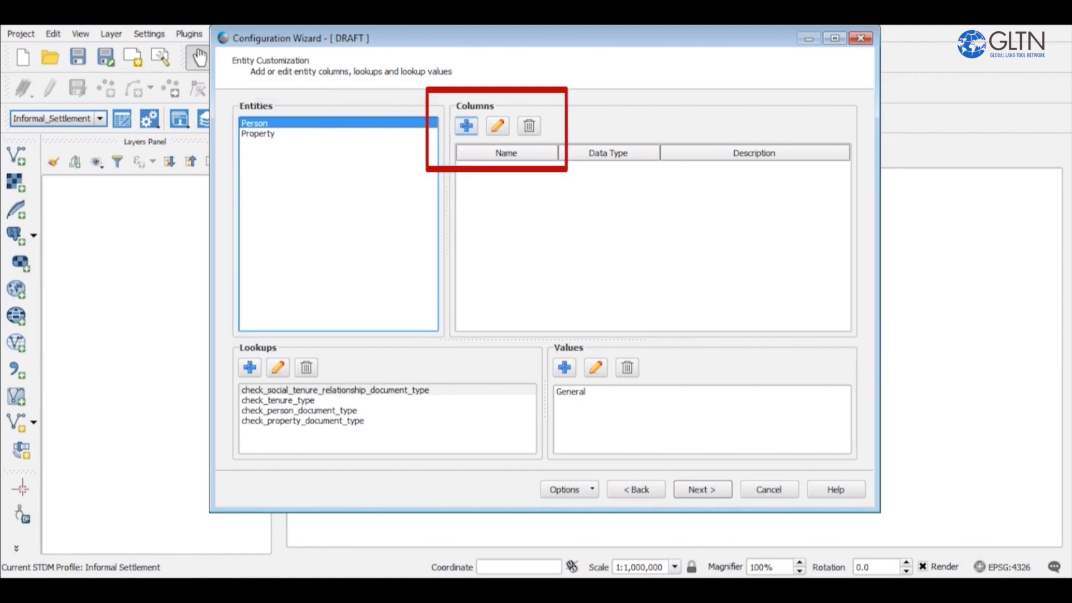
Step: Add a Person column named first_name with description "First name of a person" and user tip "Enter person first name"
click(466, 126)
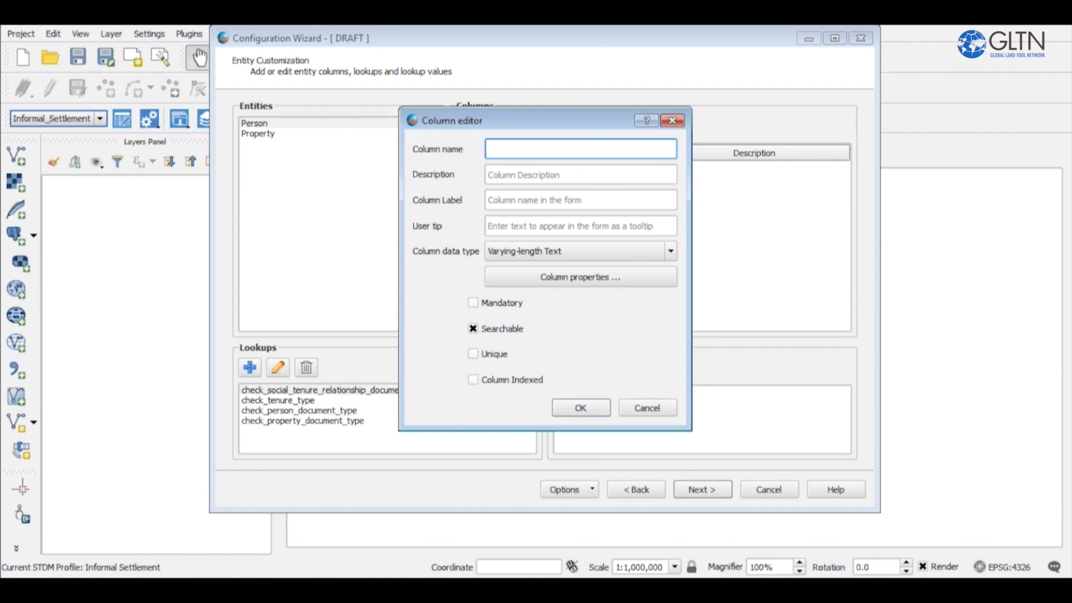
text(first_name)
key(Tab)
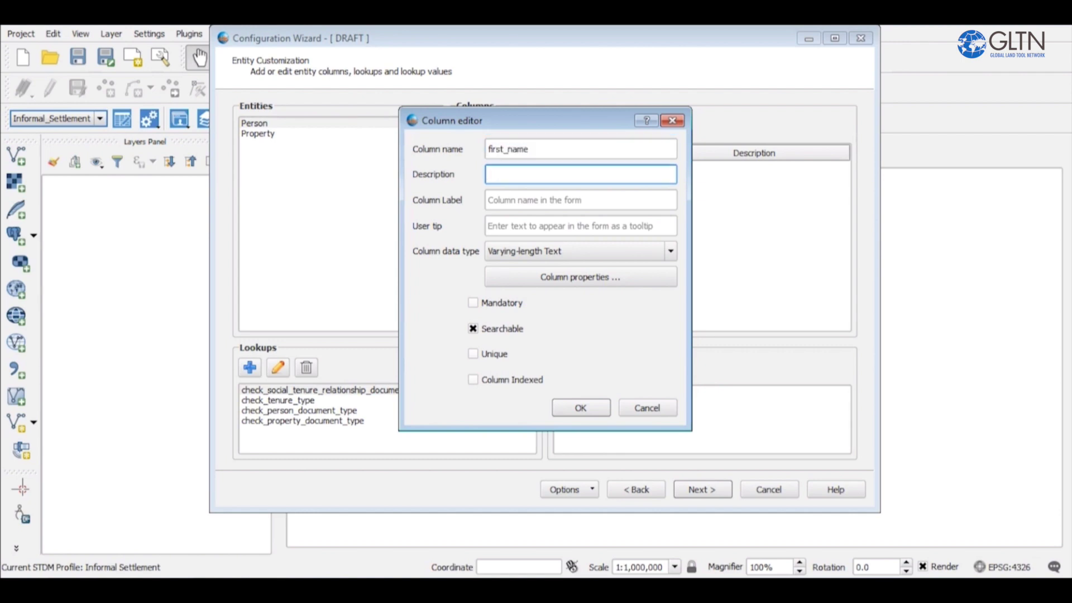
text(First name of a person)
click(580, 199)
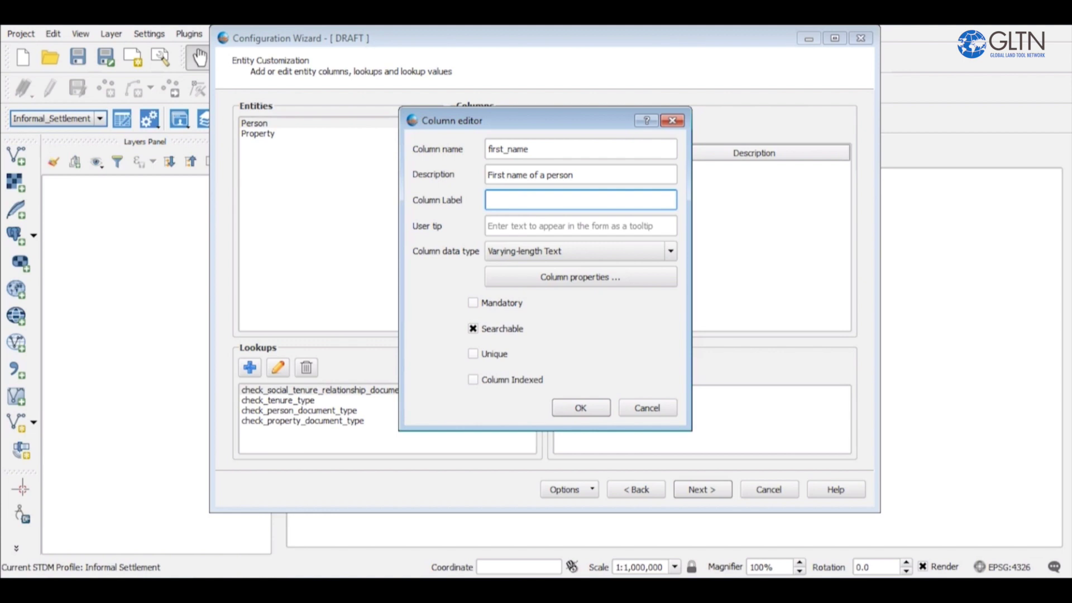
click(489, 225)
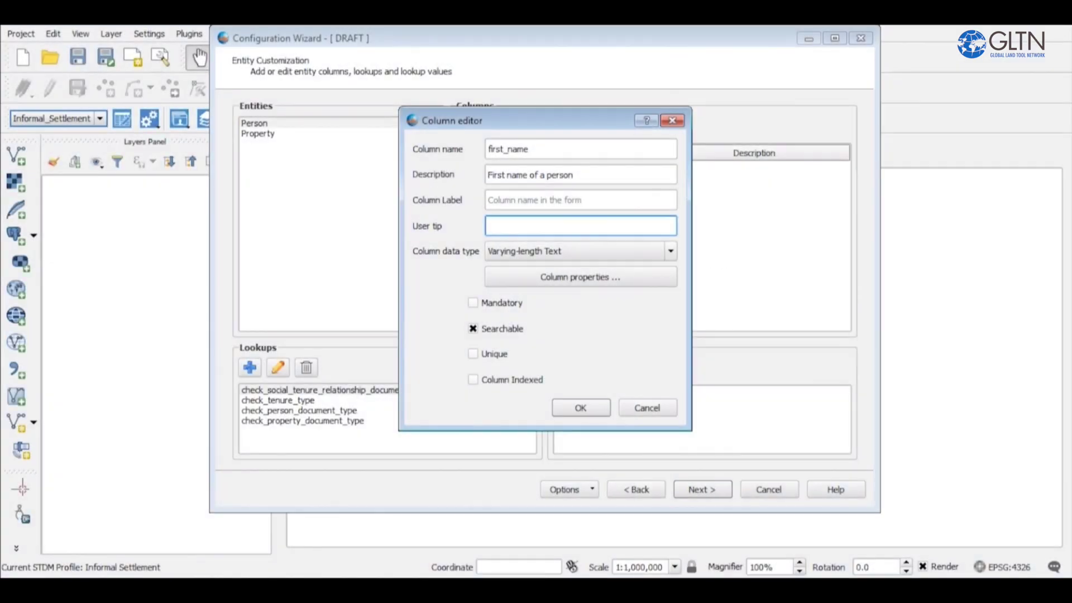
text(Enter person first name)
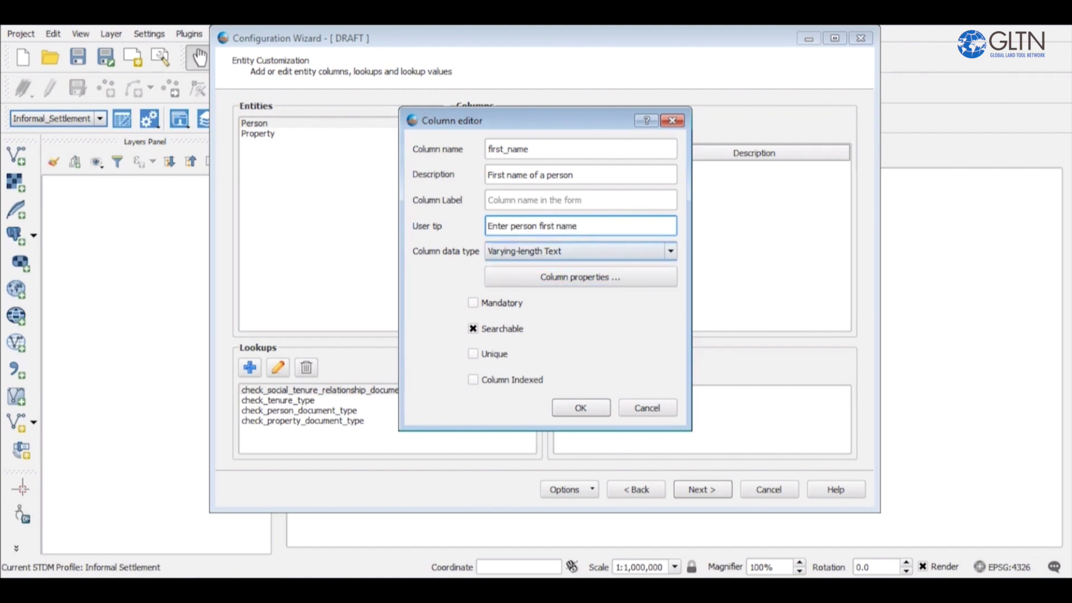
Step: Examine the available data types for the first_name column, keeping Varying-length Text selected
click(580, 251)
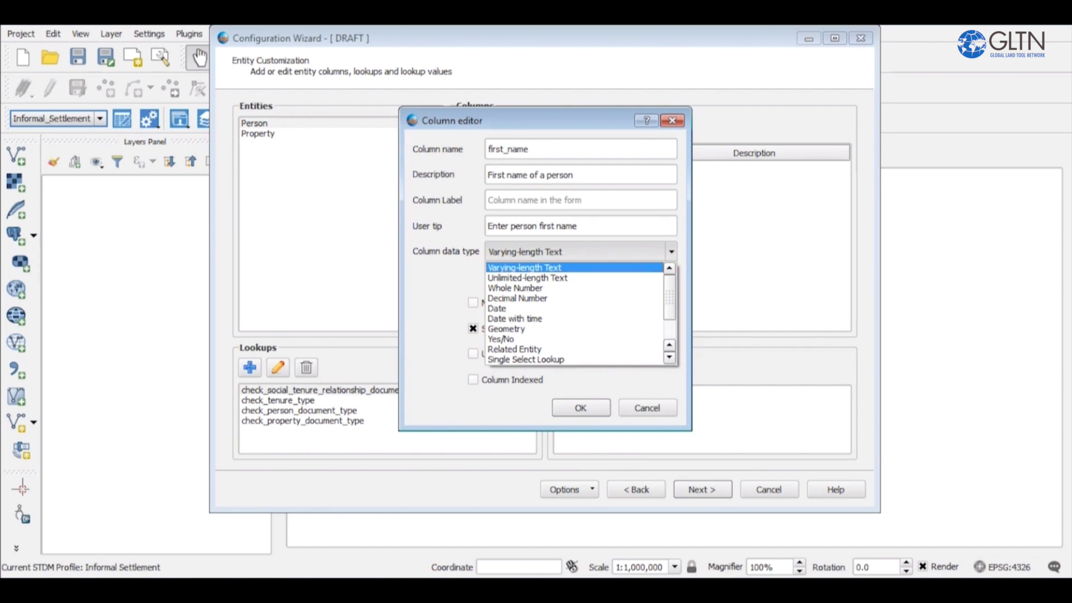
key(Down)
key(Down)
key(Down)
key(Down)
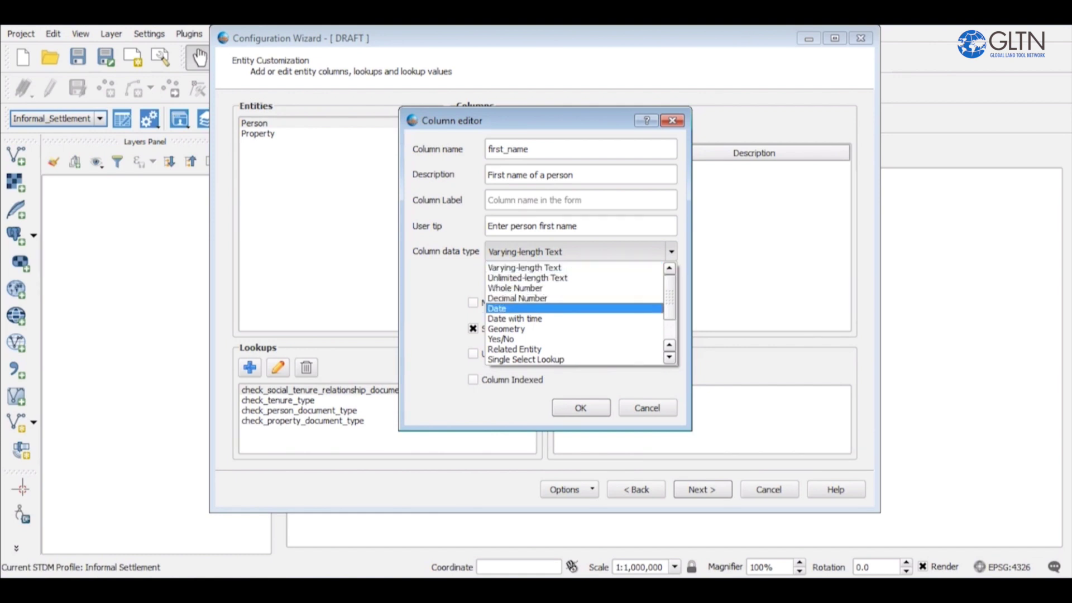
key(Down)
key(Down)
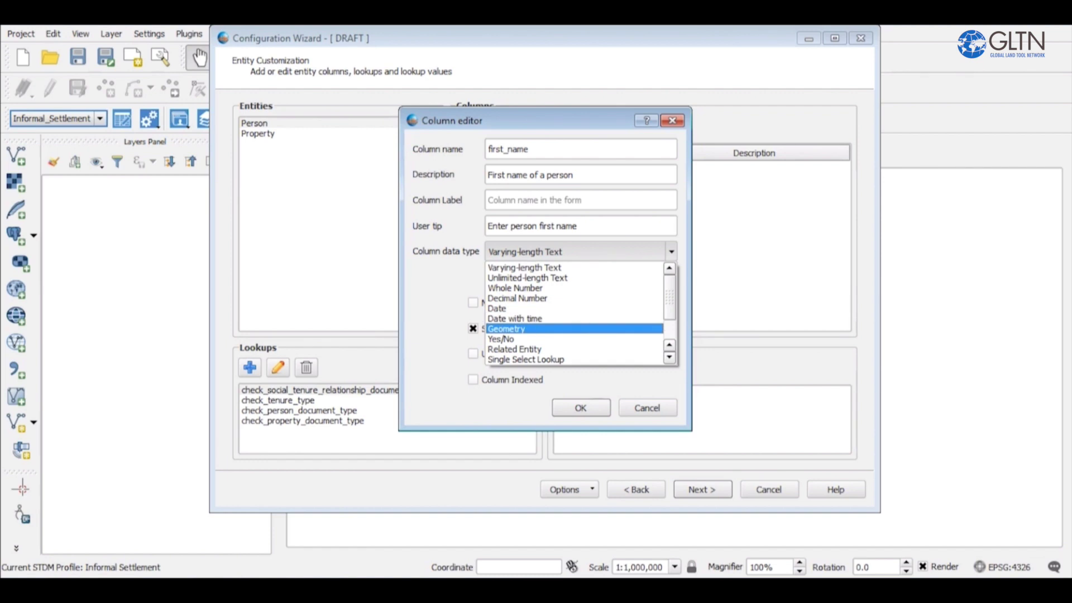
key(Down)
key(Down)
key(Down)
scroll(574, 313, down, 1)
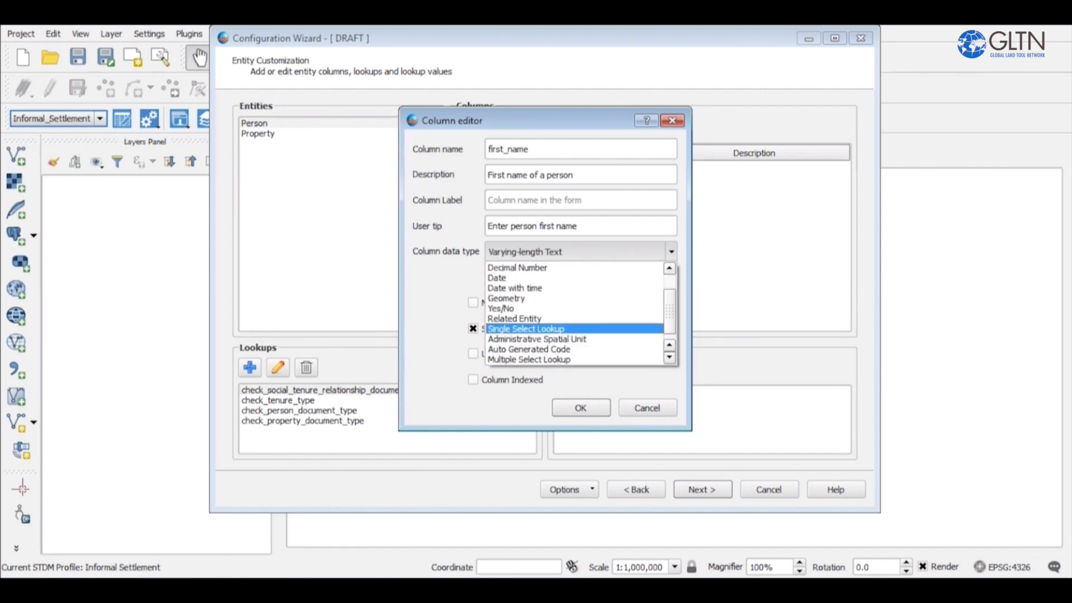
scroll(574, 328, down, 1)
key(Down)
key(Down)
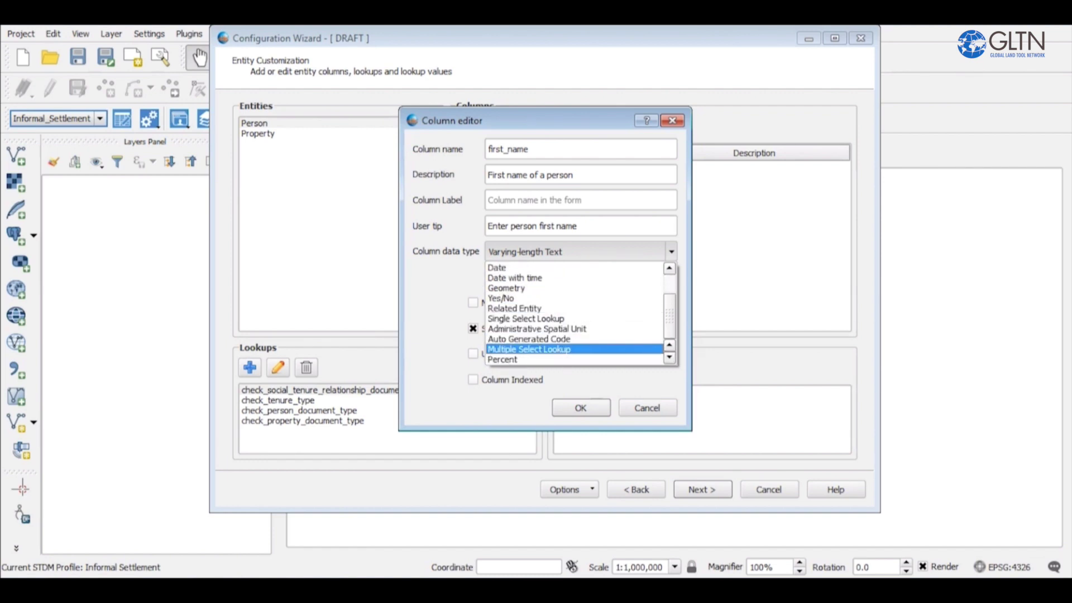
key(Down)
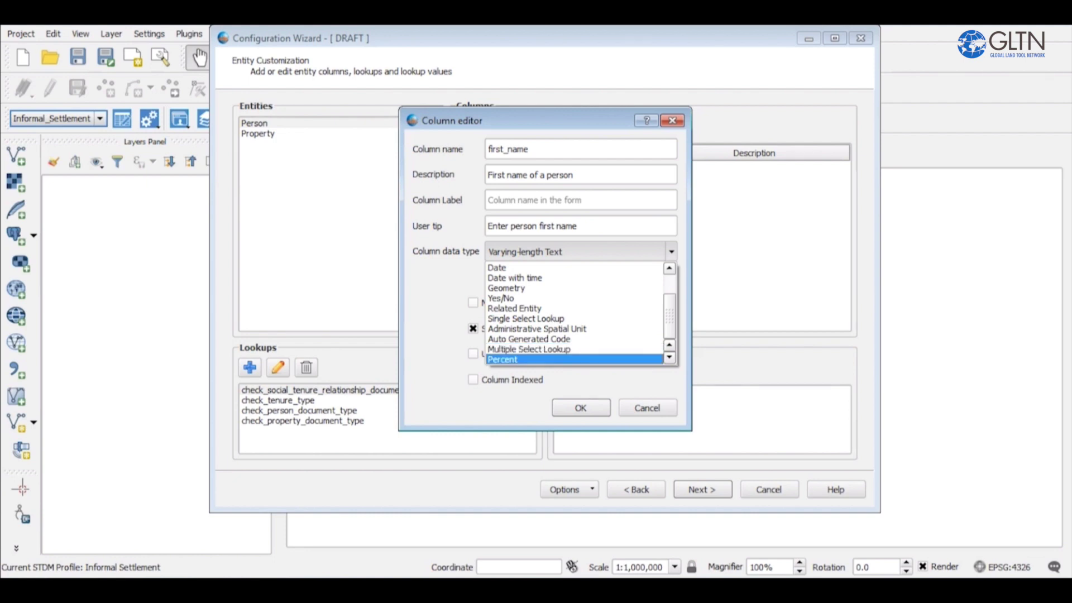
key(Up)
key(Up)
key(Up)
key(Up)
key(Up)
key(Up)
key(Up)
scroll(575, 312, up, 2)
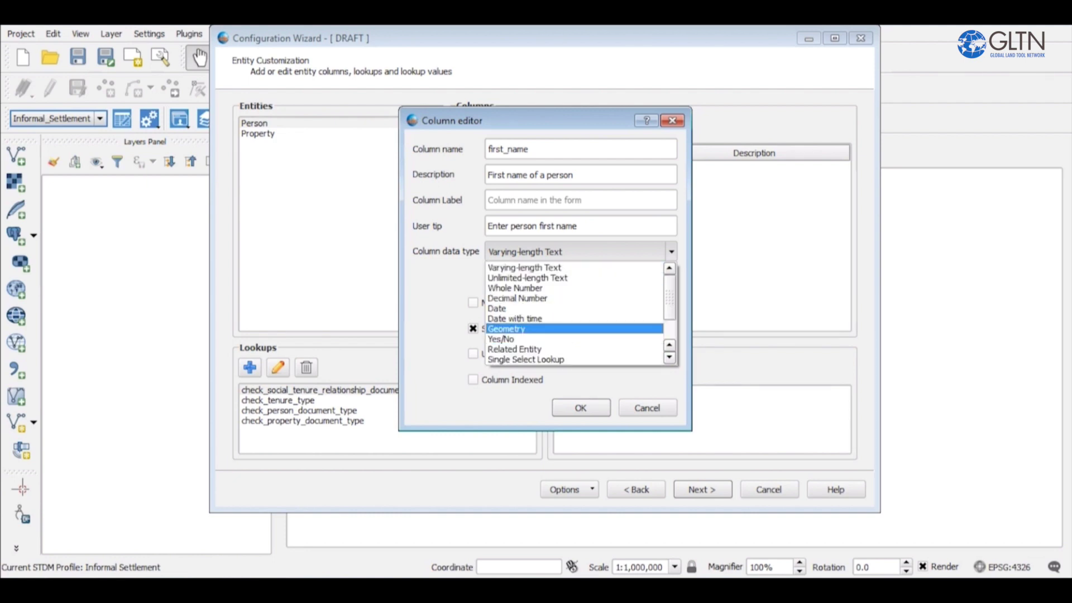
key(Home)
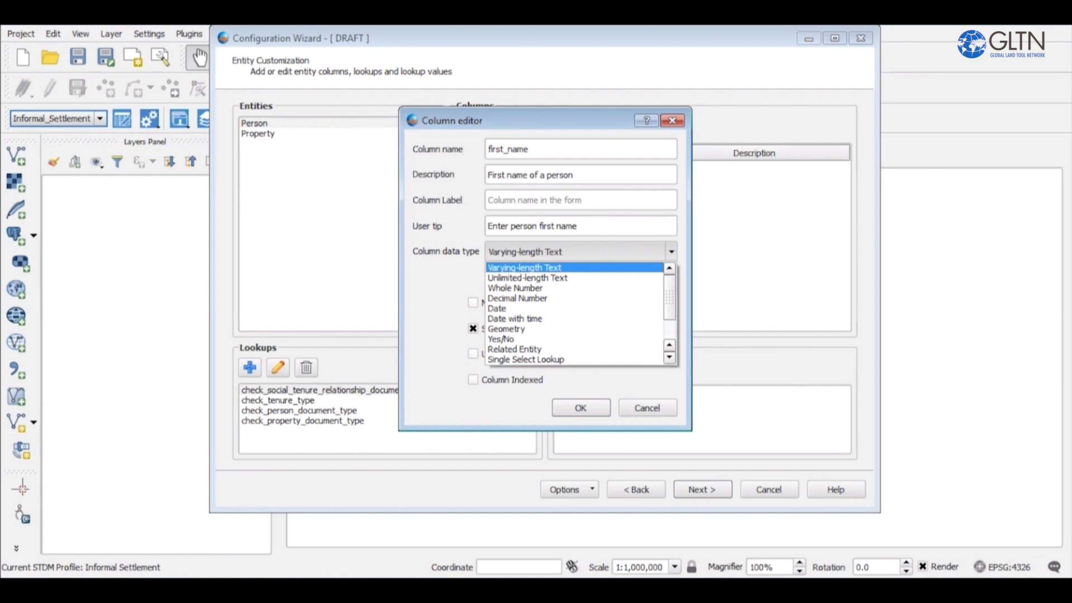
key(Return)
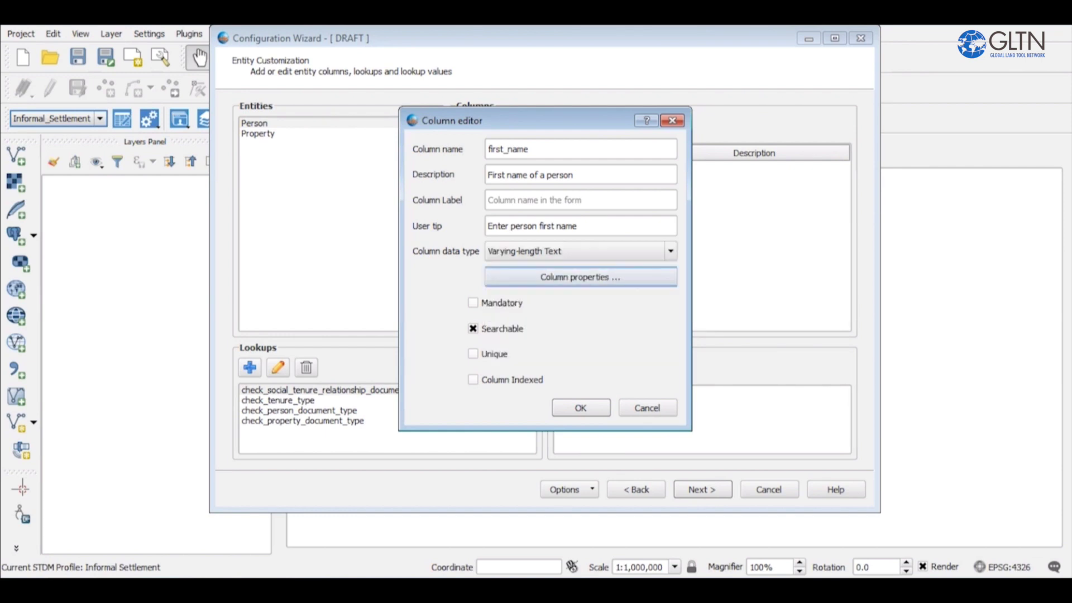
Step: Accept a character length of 30 for the first_name column, make it mandatory and save it
key(Tab)
key(space)
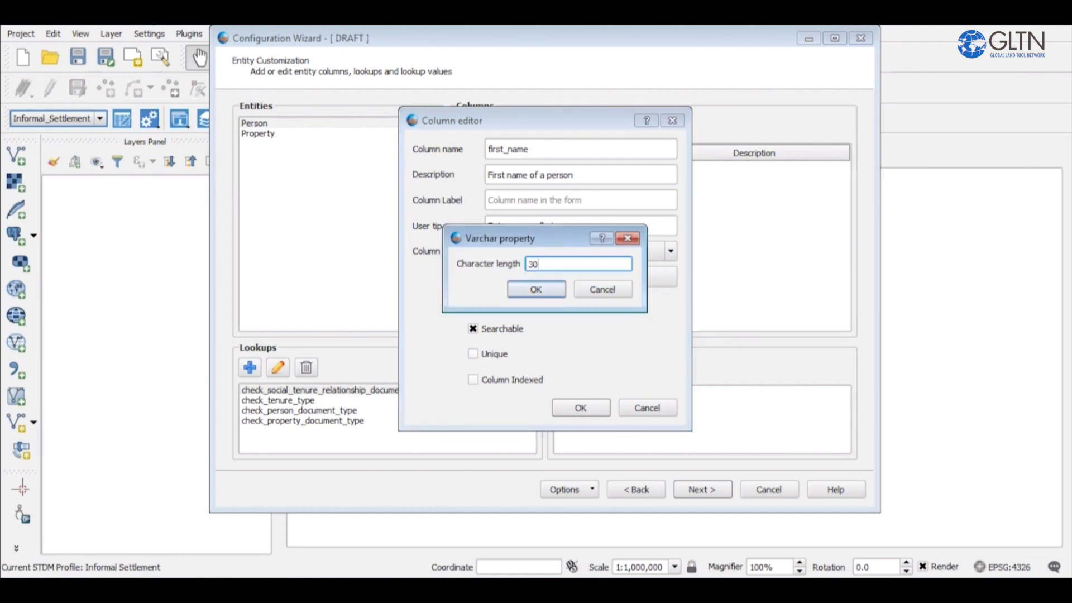
key(Return)
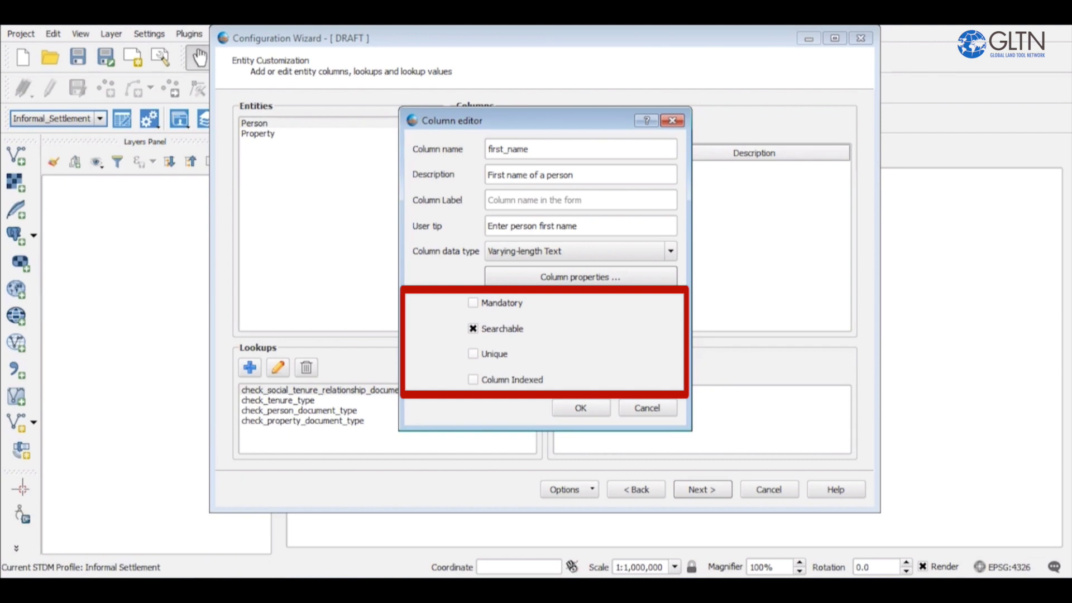
click(473, 302)
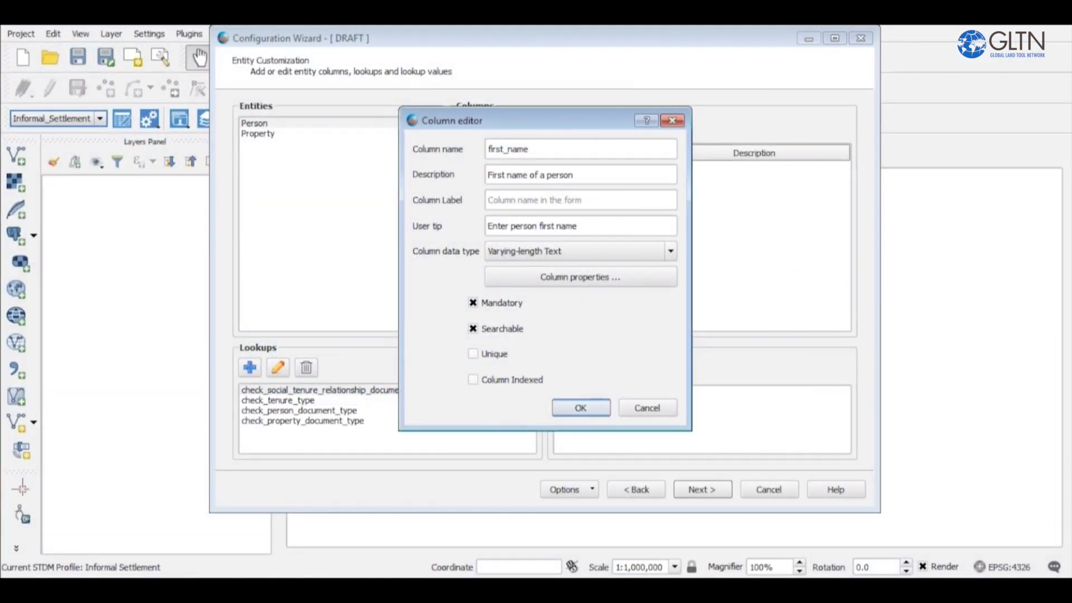
key(Return)
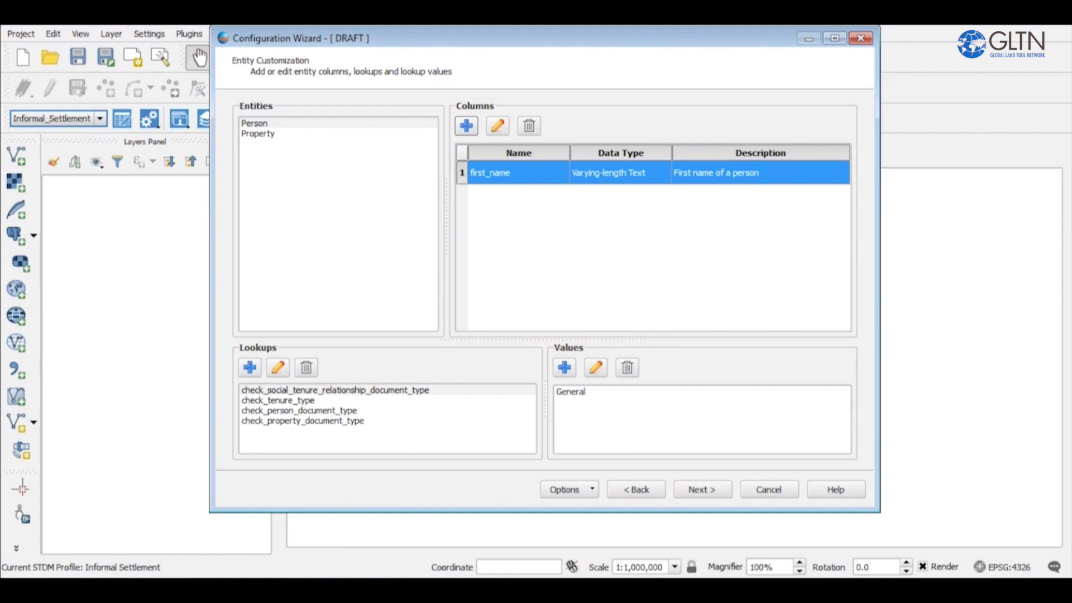
click(466, 126)
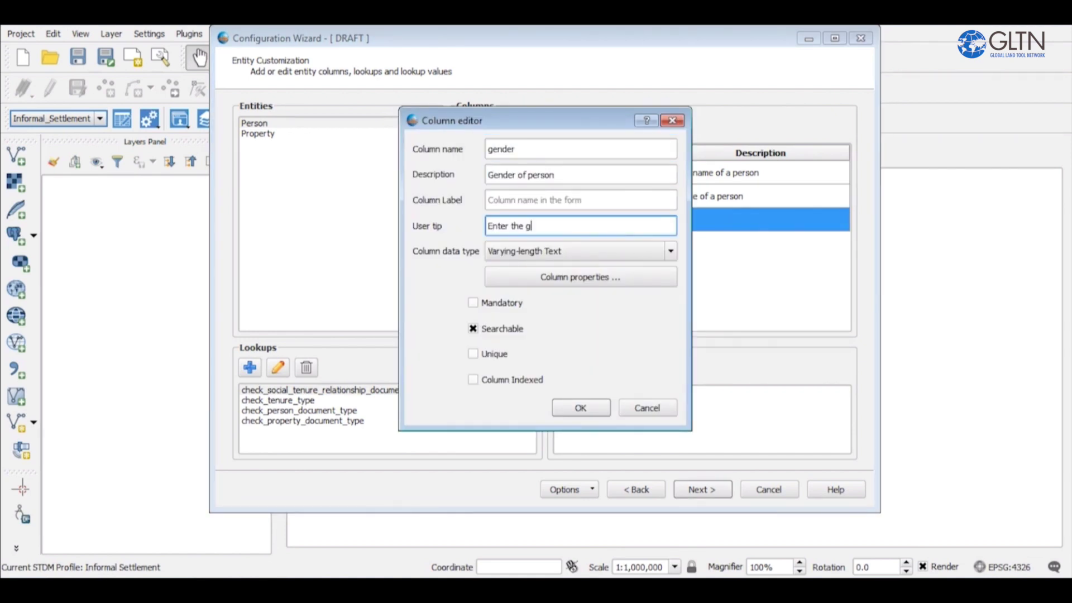
text(ender of a person)
click(670, 250)
scroll(580, 312, down, 3)
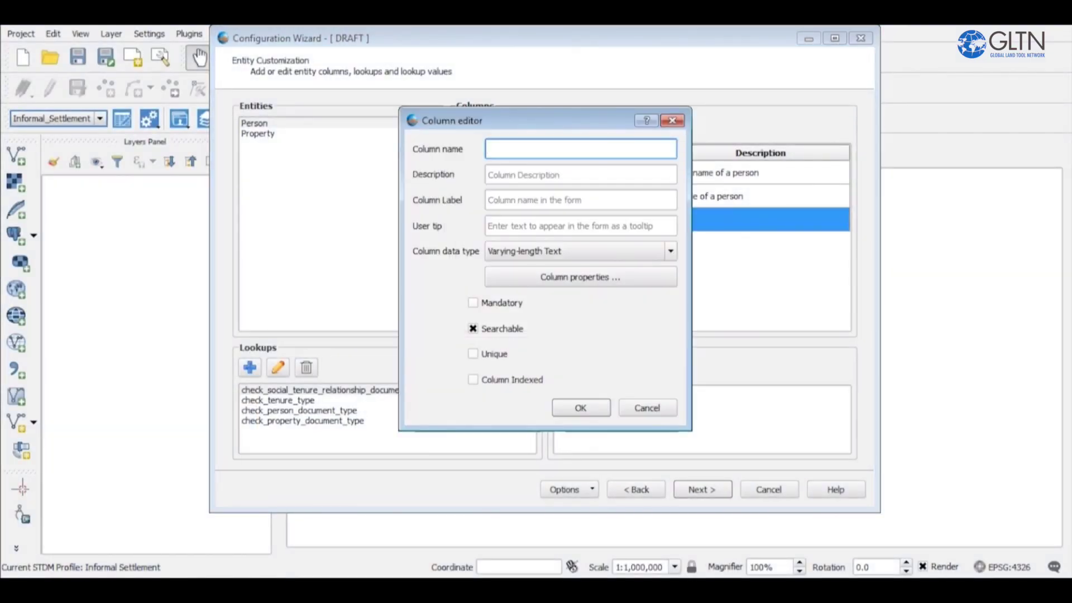
Step: Define a gender column with description "Gender of person", user tip "Enter the gender of a person" and data type Single Select Lookup
text(gender)
click(491, 174)
text(G)
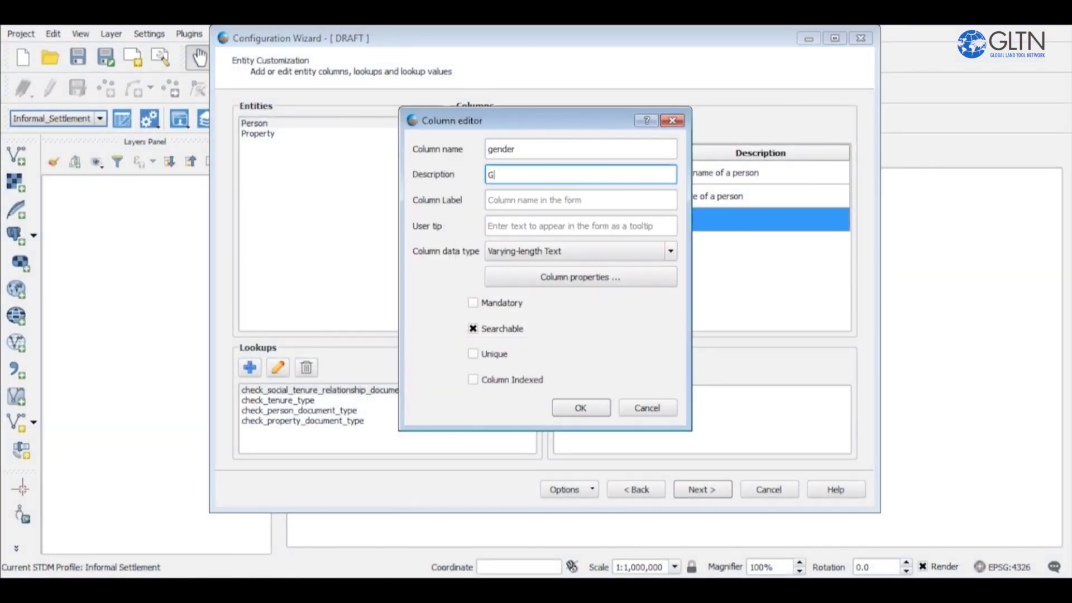
text(ender of person)
click(579, 226)
text(Enter the gender of a person)
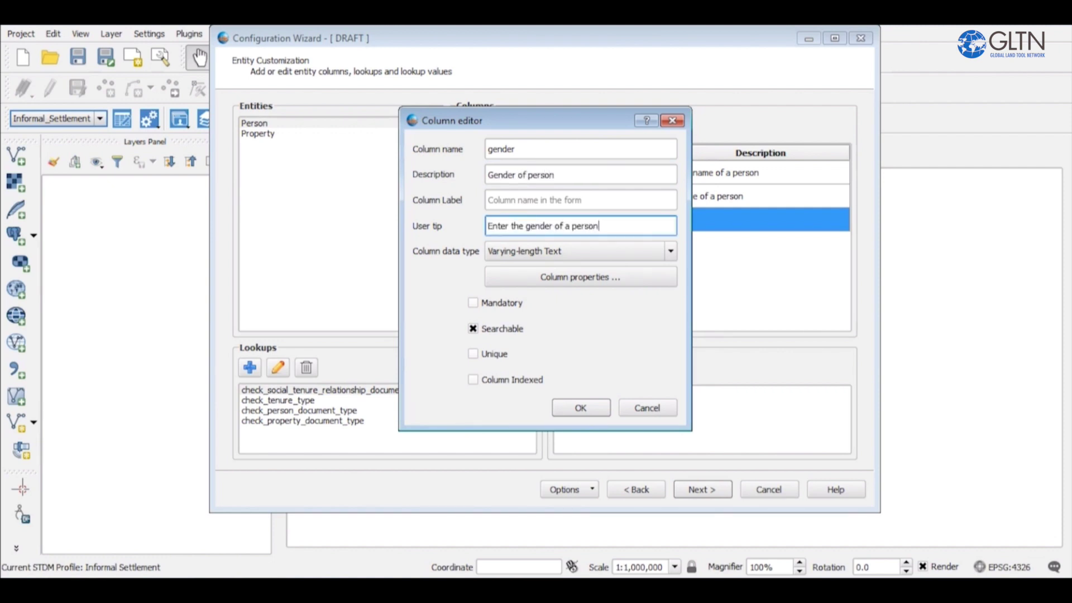
click(580, 251)
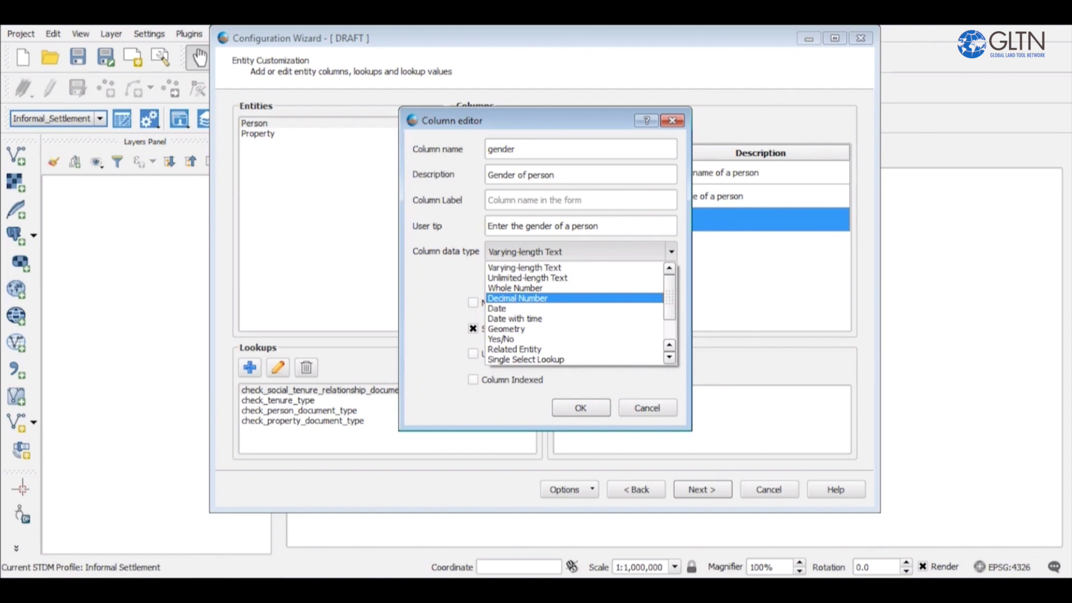
scroll(501, 298, down, 2)
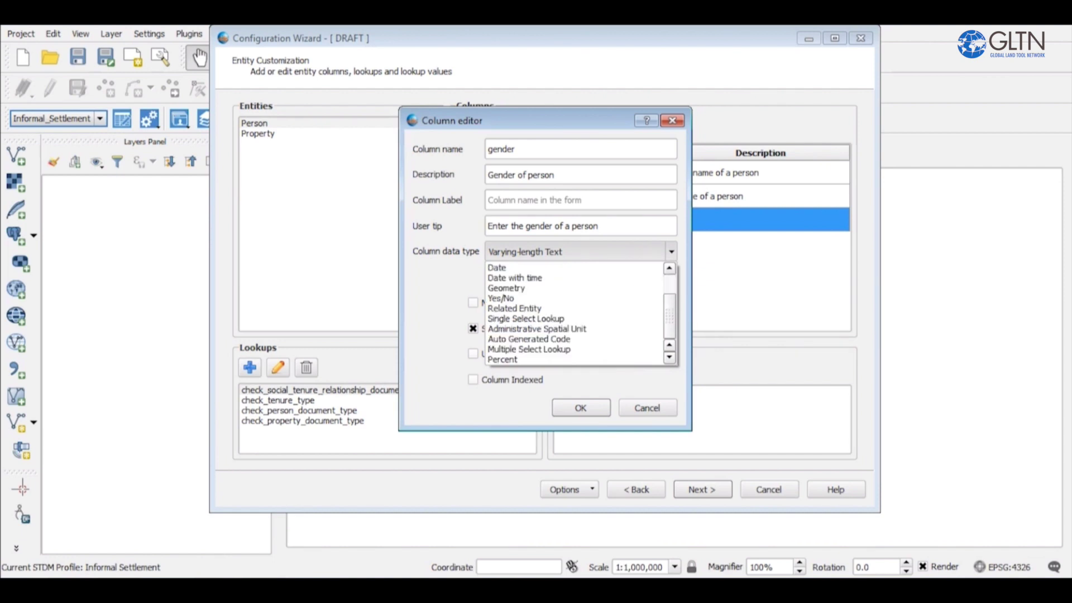
click(505, 318)
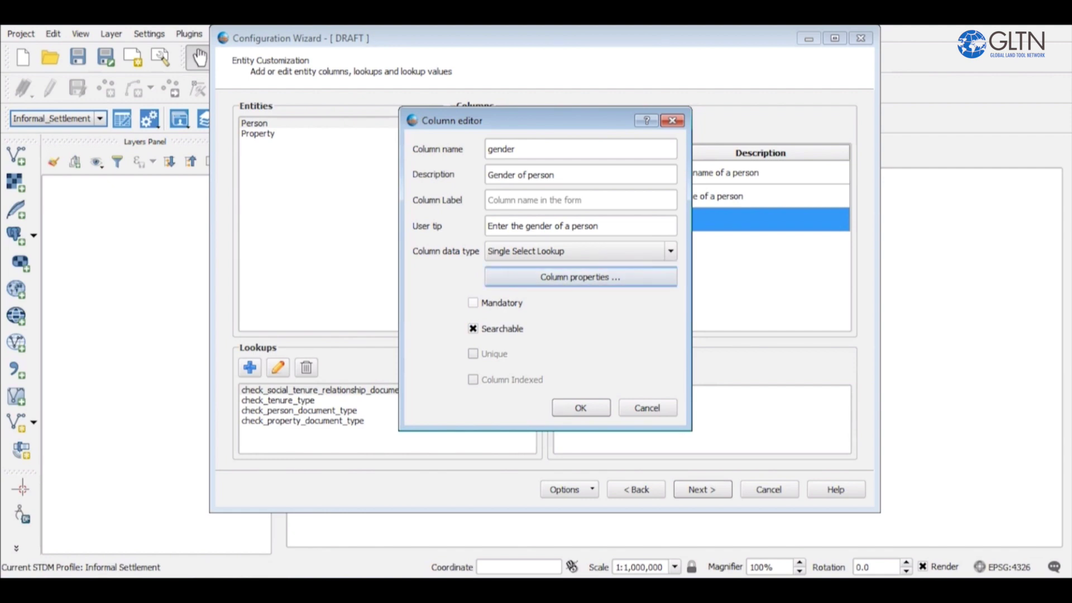
Step: Create a lookup named gender, assign it to the gender column and save the column
key(Return)
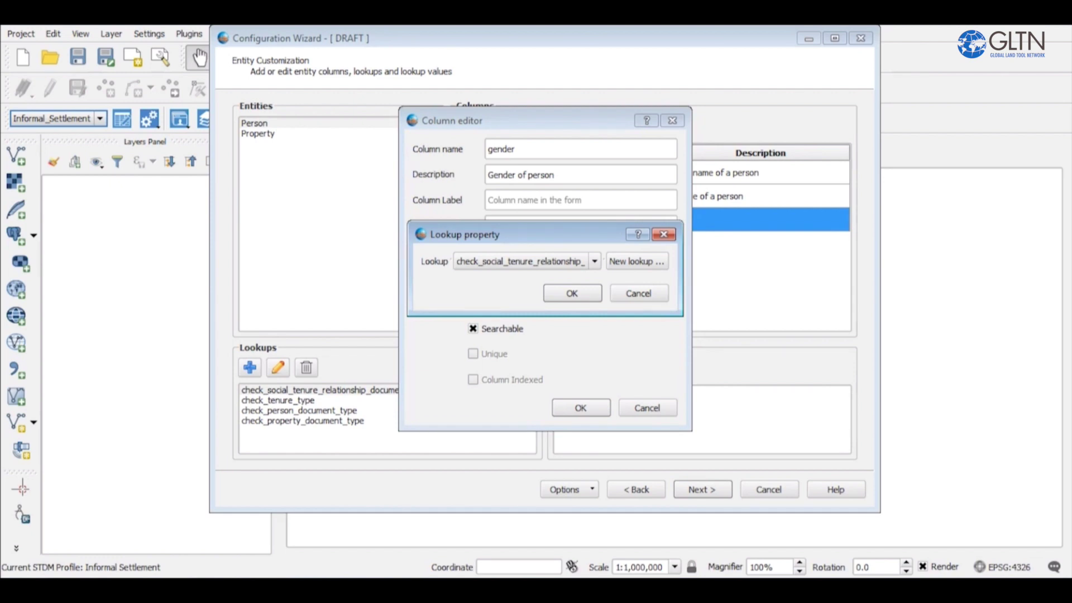
key(alt+Down)
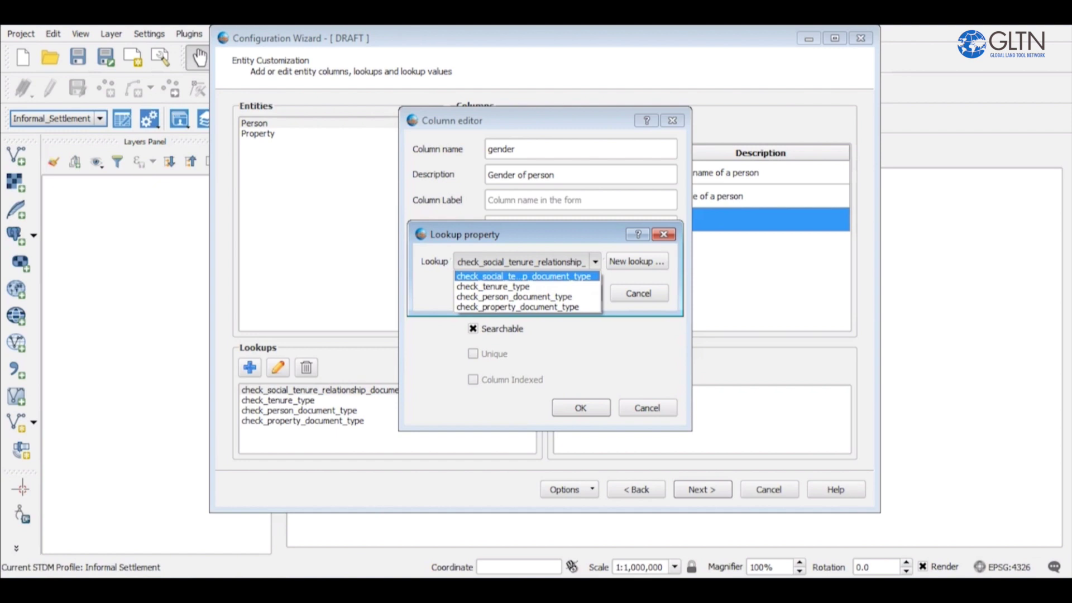
key(Escape)
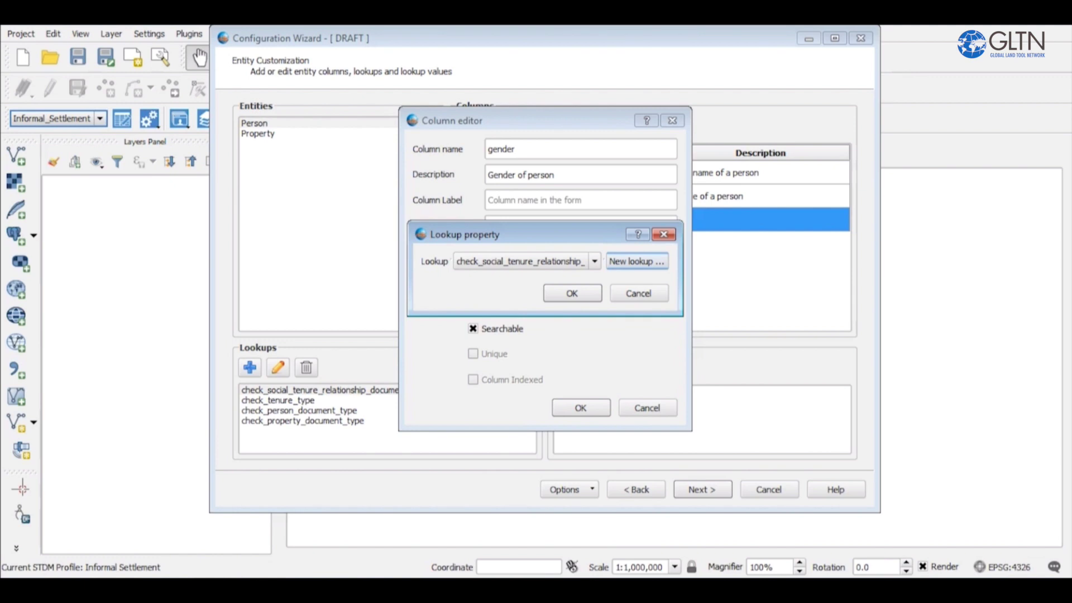
key(Return)
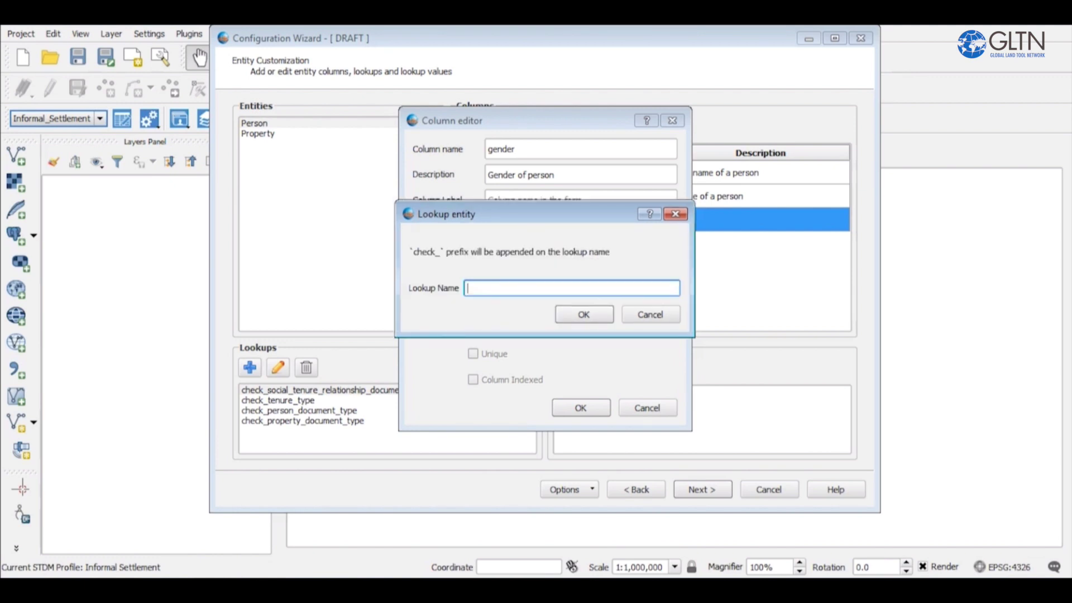
text(gender)
key(Return)
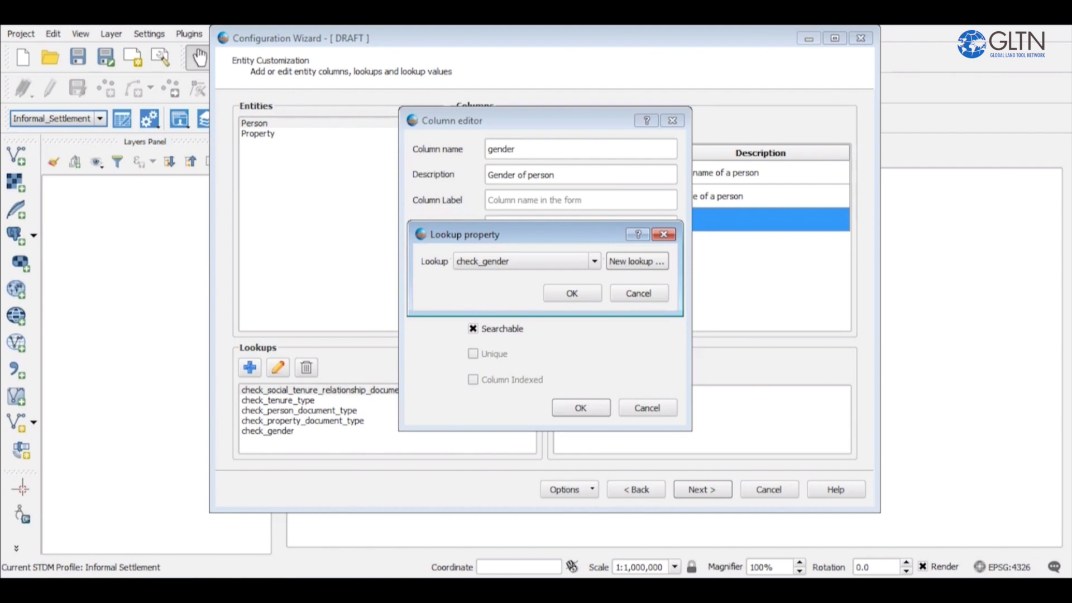
key(Return)
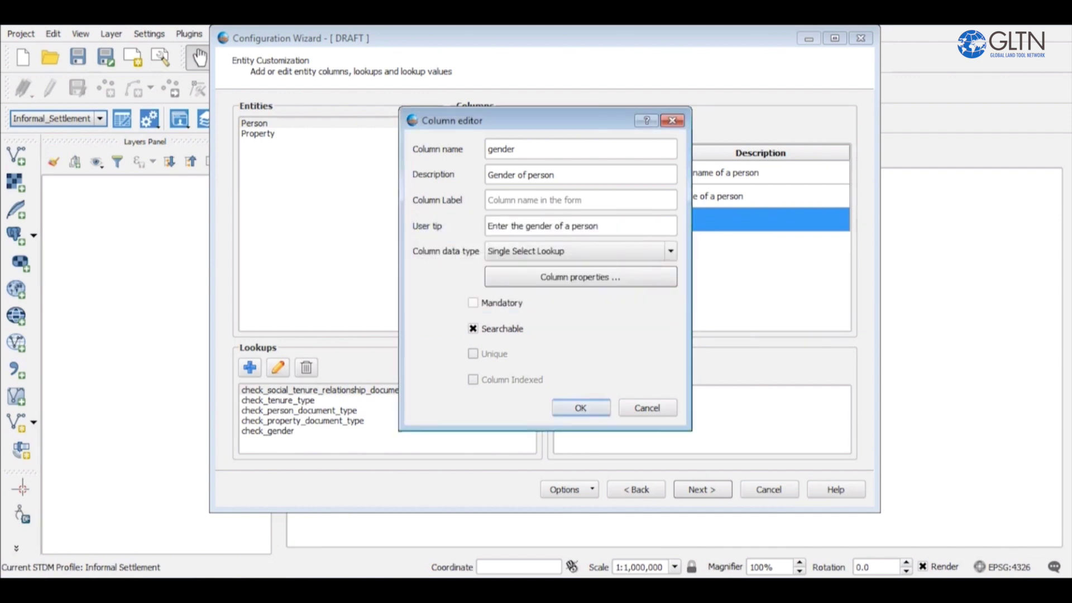
key(Return)
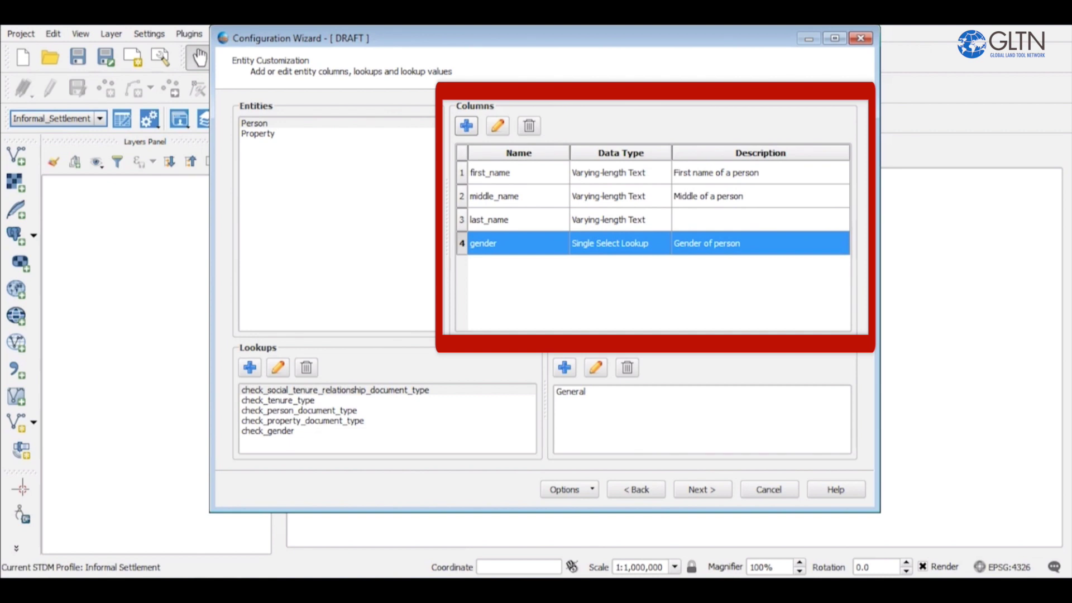
Step: Add an identification_number column to the Person entity with description "ID number of a person" and user tip "Enter a unique ID of a person"
click(267, 430)
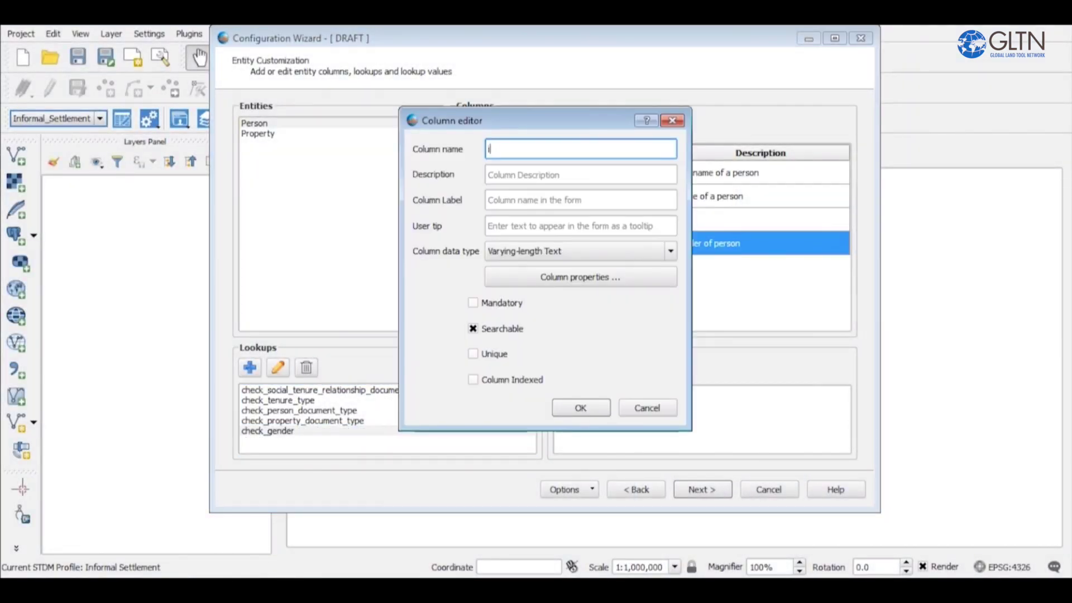
text())
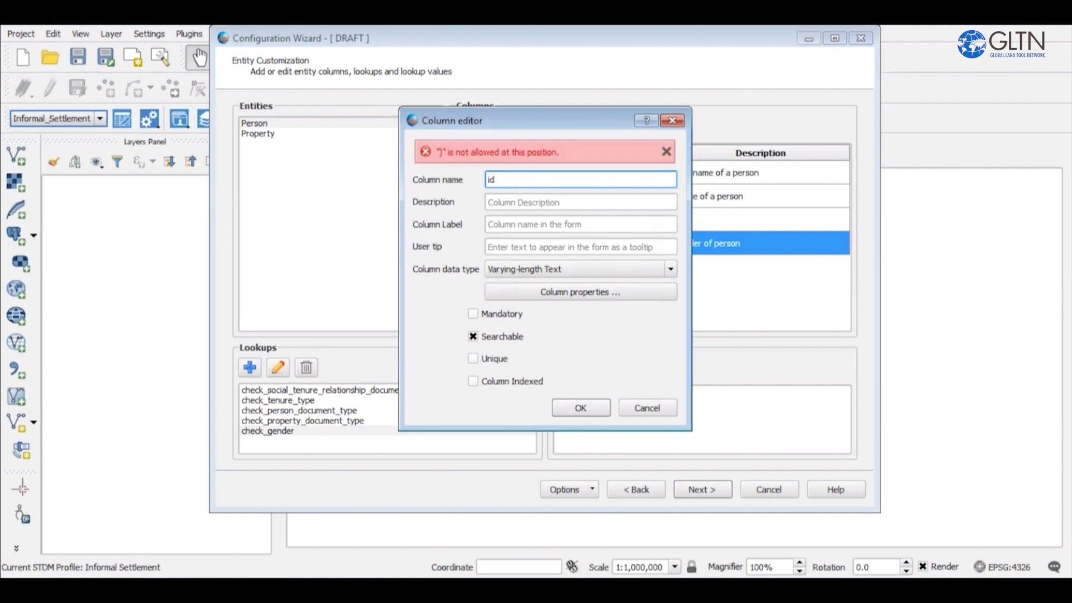
text(entification_number)
key(Tab)
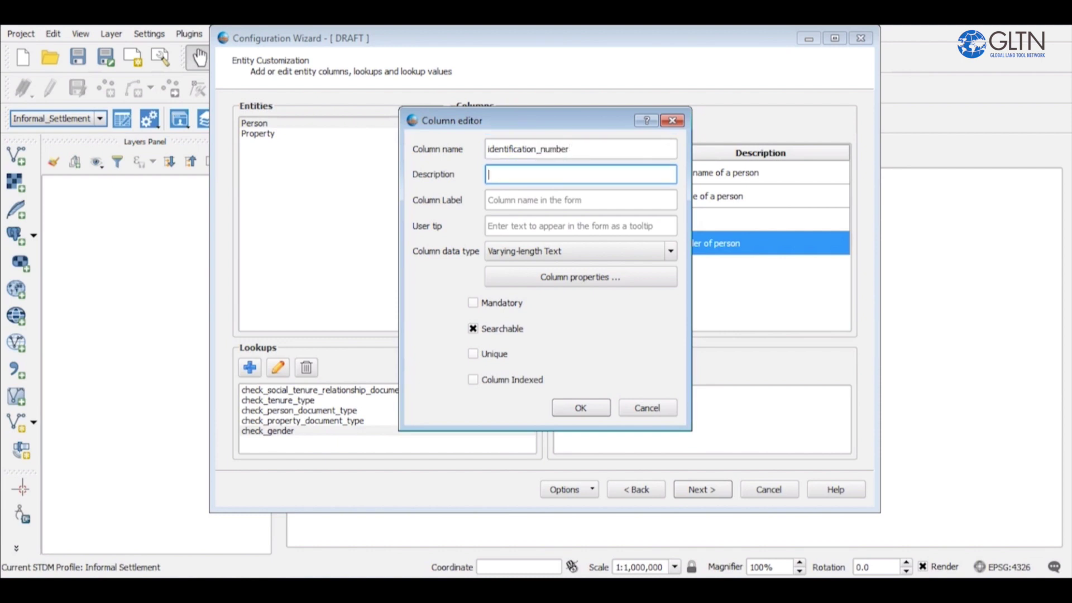
text(ID number of a person)
key(Tab)
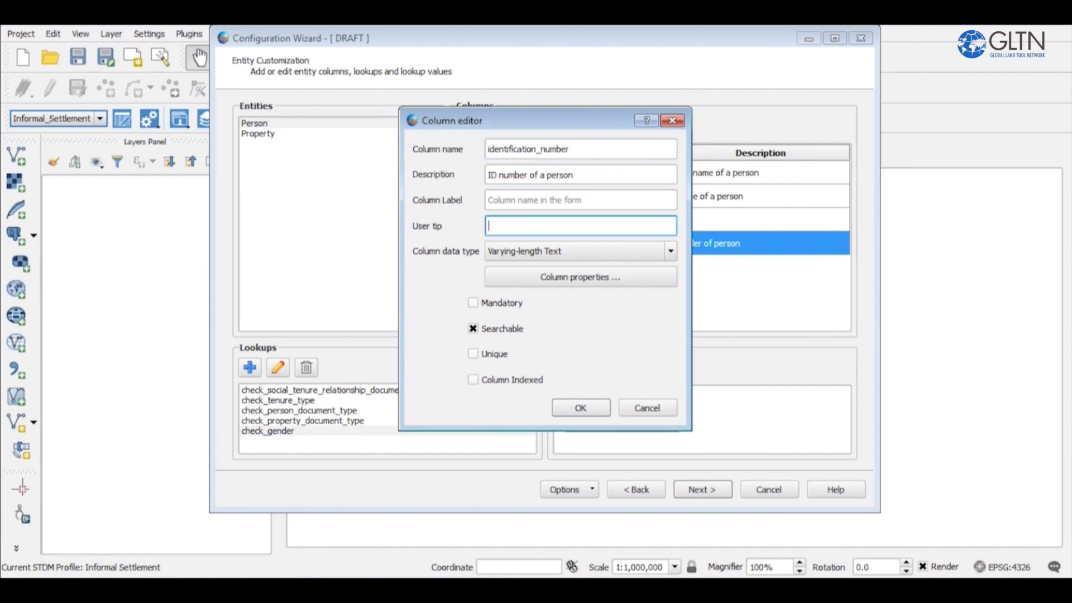
text(Enter a unique ID of a )
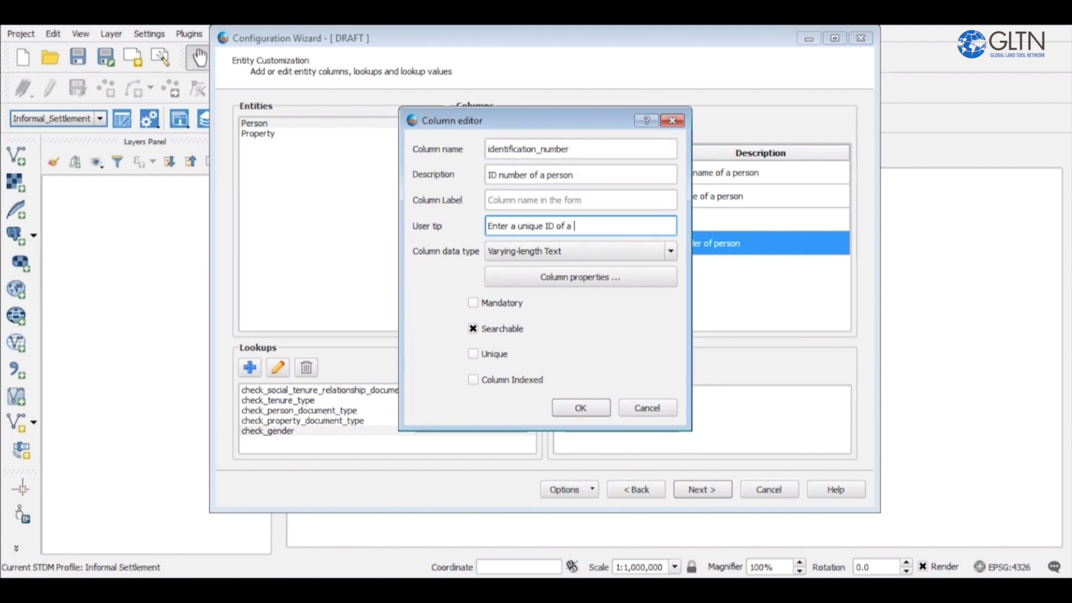
text(person)
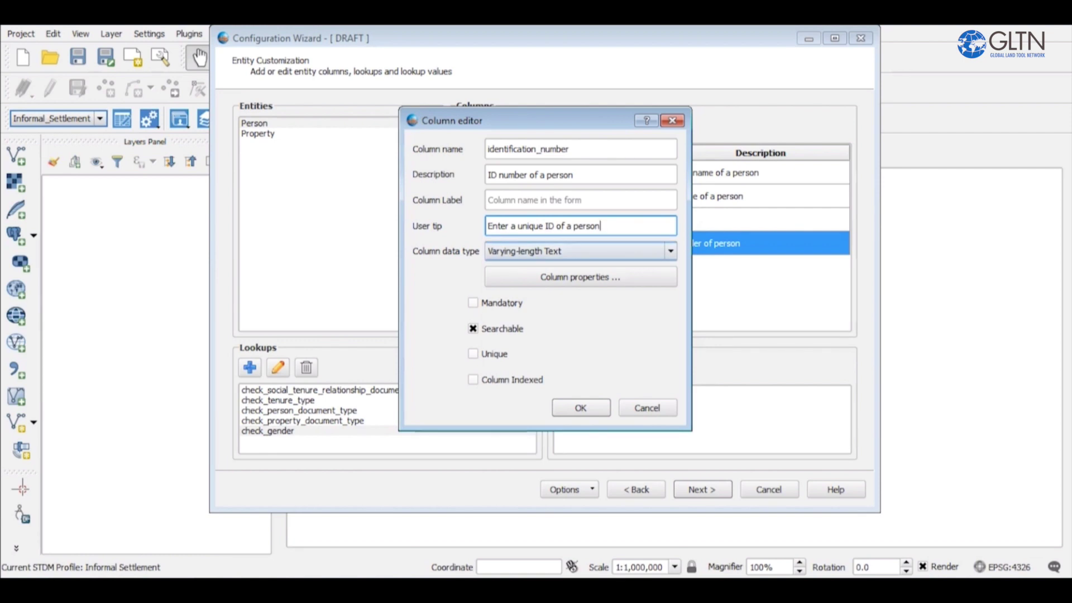
Step: Keep identification_number as Varying-length Text with a character length of 15, make it mandatory and unique, and save it
click(580, 251)
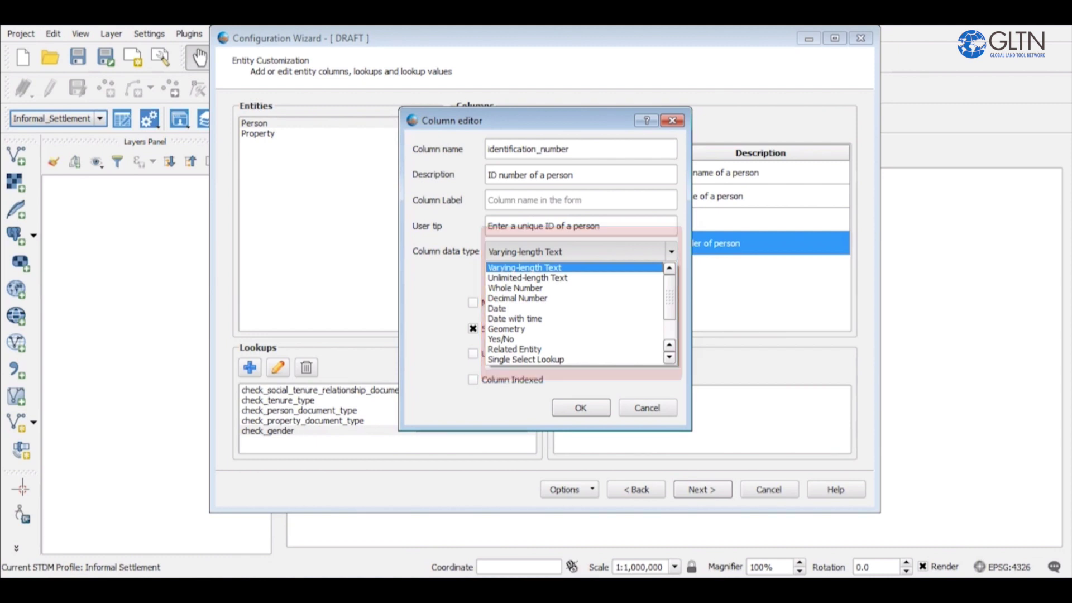
key(Return)
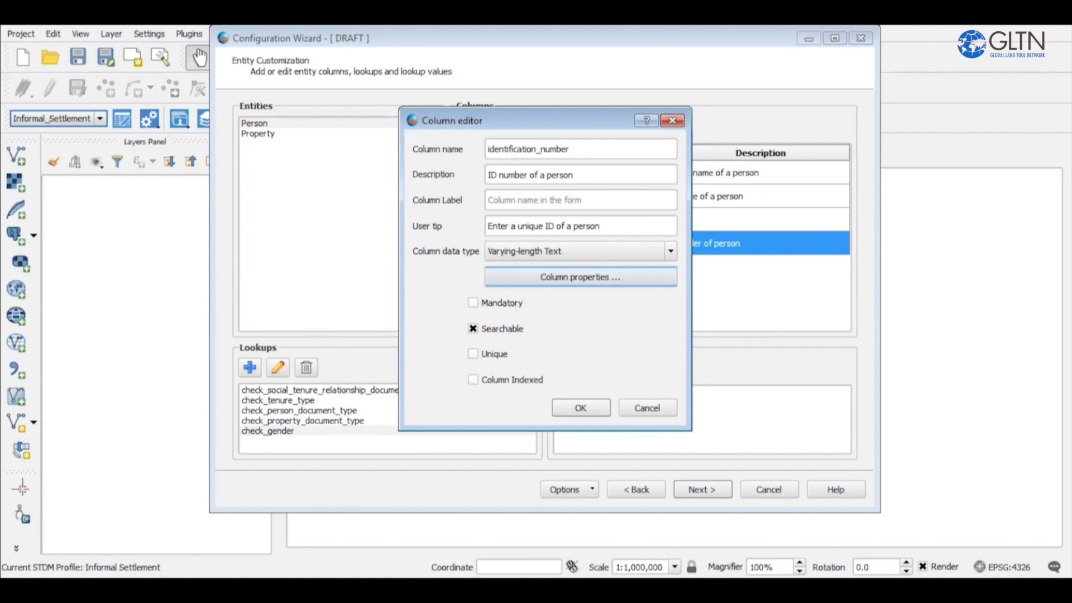
click(580, 277)
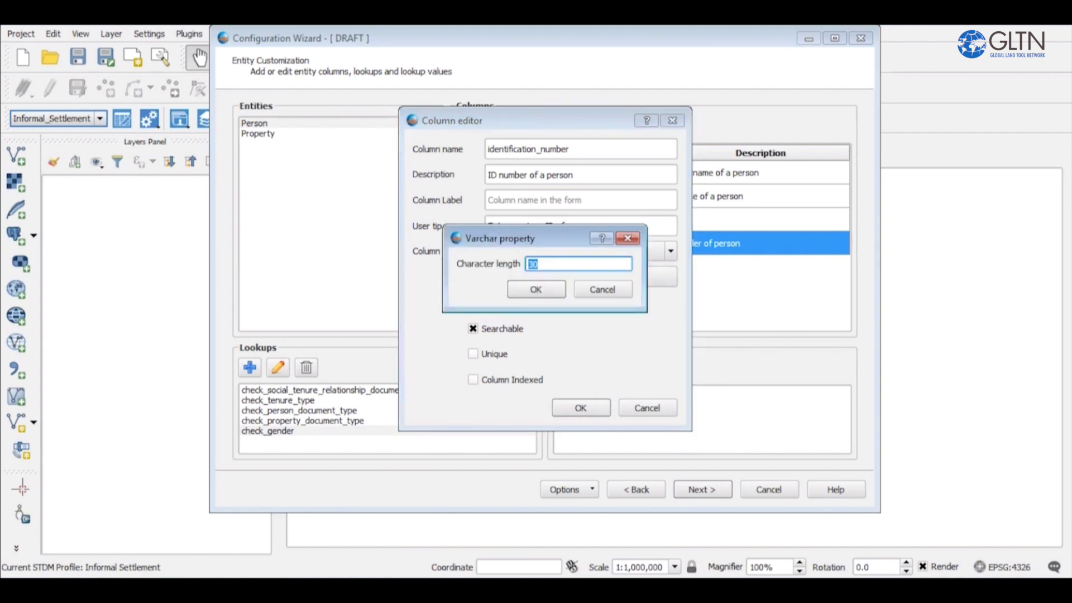
text(15)
key(Return)
key(Tab)
key(space)
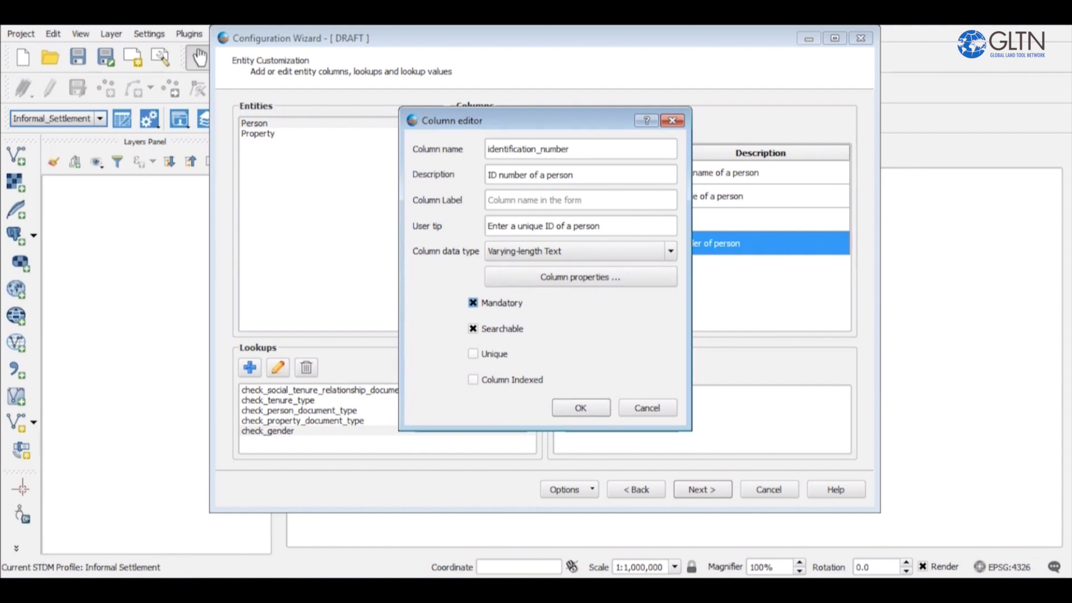
key(Tab)
key(Tab)
key(space)
key(Return)
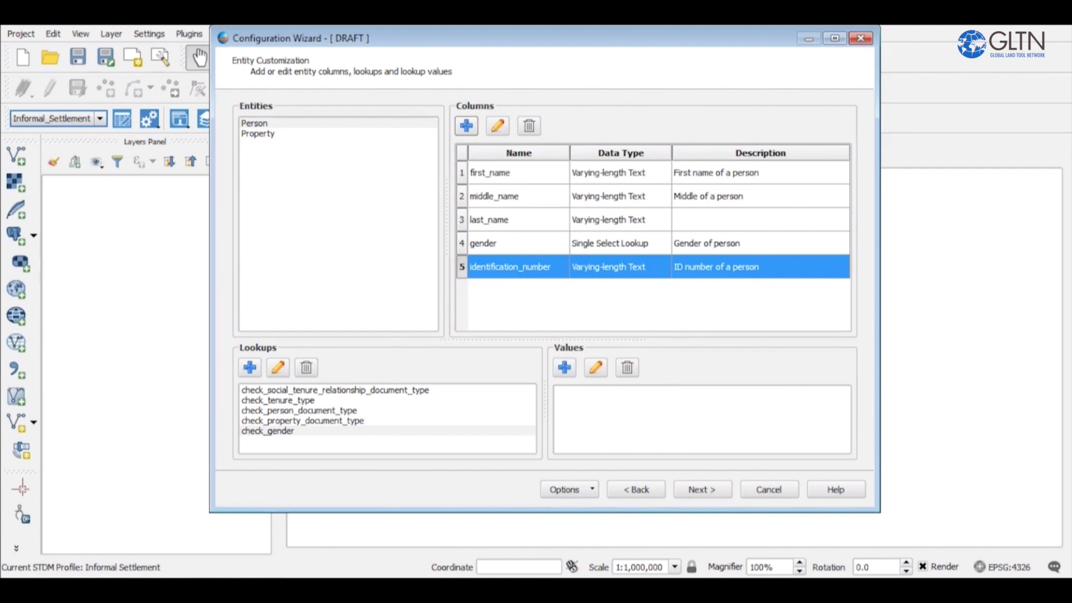
Step: Add a date_of_birth column to Person with description "Date of birth of person" and user tip "Enter date of birth"
click(466, 126)
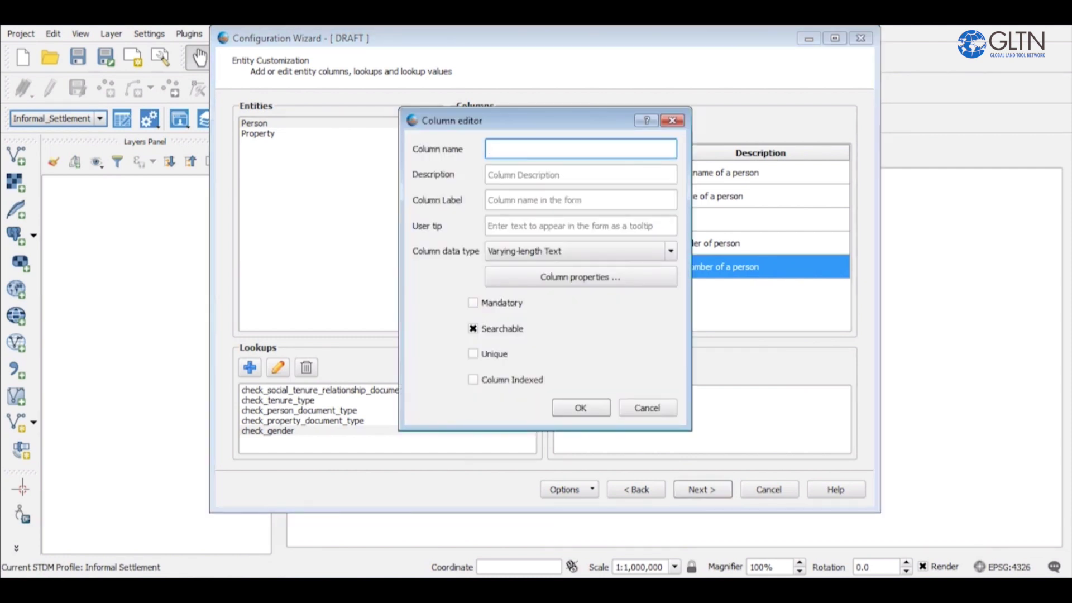
text(date_birth)
key(Left)
key(Left)
key(Left)
key(Left)
key(Left)
text(of_)
key(Tab)
text(Date of birtho)
key(BackSpace)
text(of person)
click(580, 226)
text(Enter date of birth)
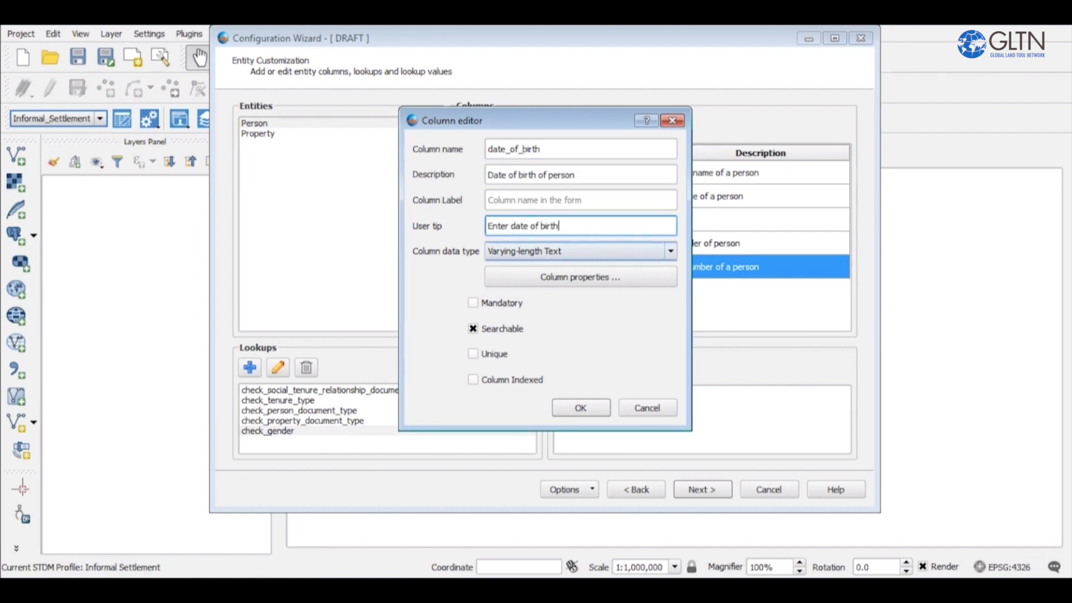
Step: Set the date_of_birth column's data type to Date and save the column
click(580, 251)
key(Down)
key(Down)
key(Down)
key(Down)
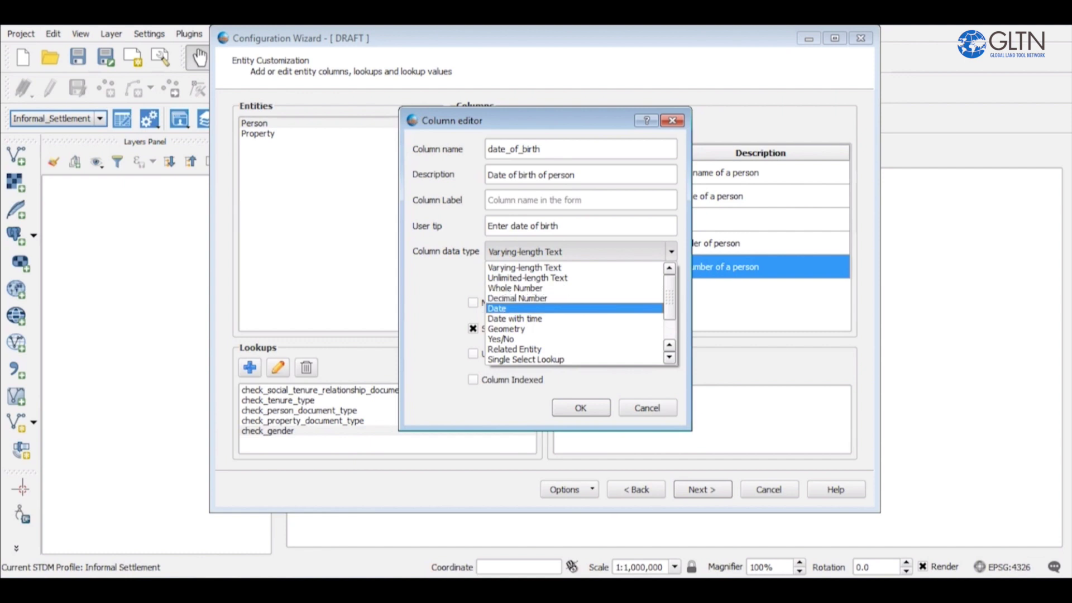
key(Return)
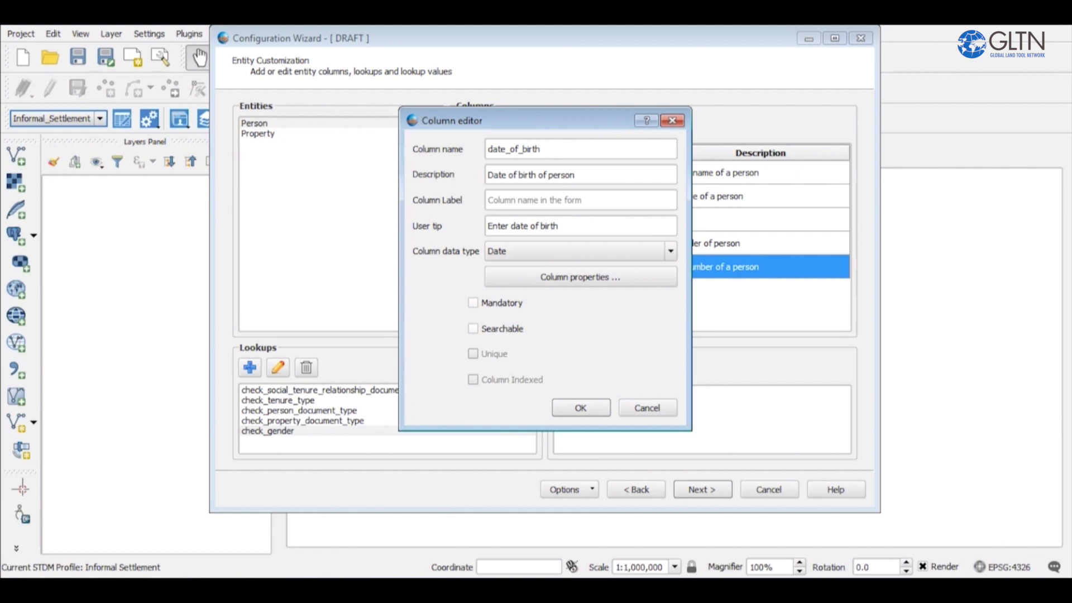
key(Return)
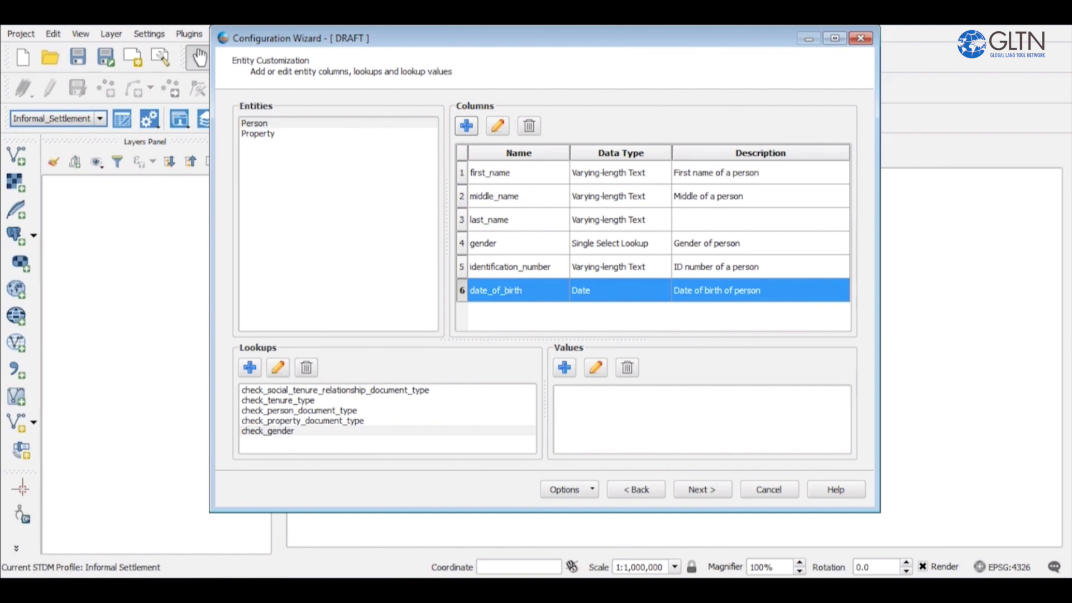
Step: Move the identification_number column above last_name in the Person entity's column list
drag(518, 266, 518, 219)
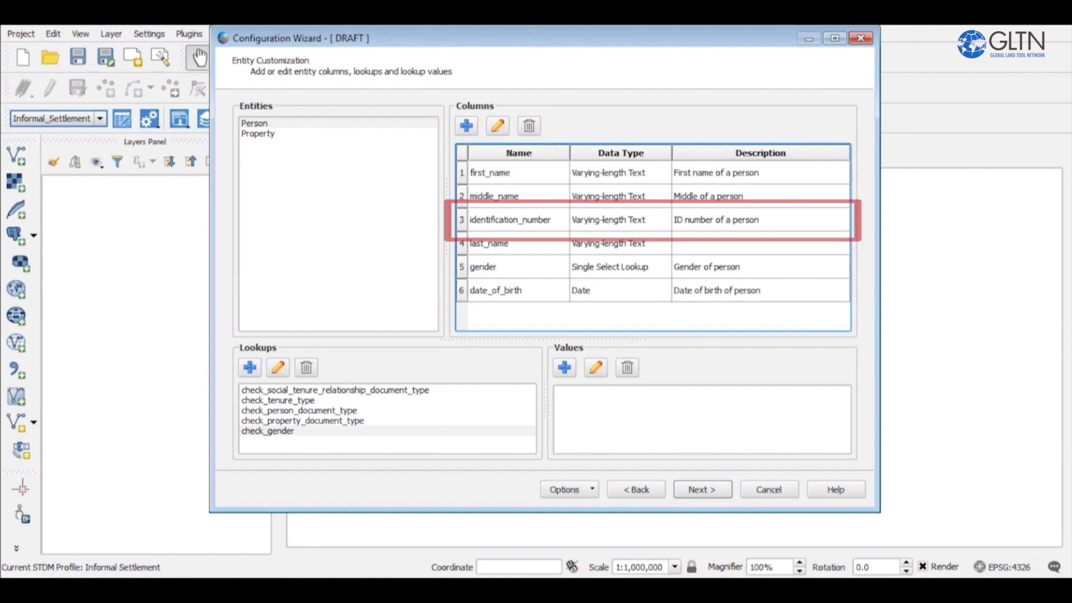
Step: Add a plot_number column to the Property entity with description "Property plot number" and user tip "Enter property plot number"
click(257, 133)
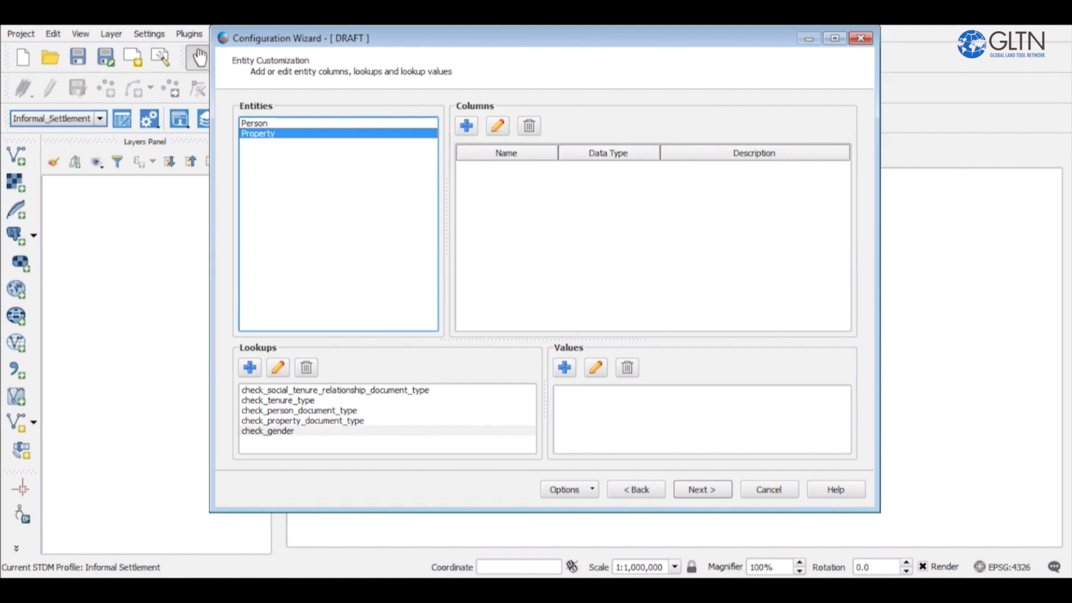
click(466, 125)
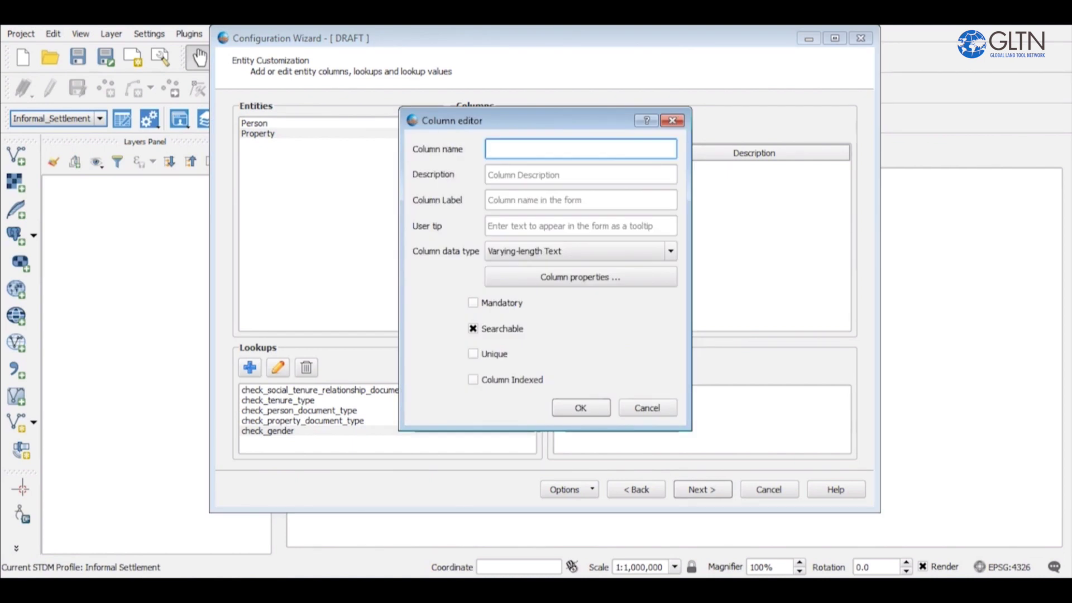
text(plot_number)
click(489, 175)
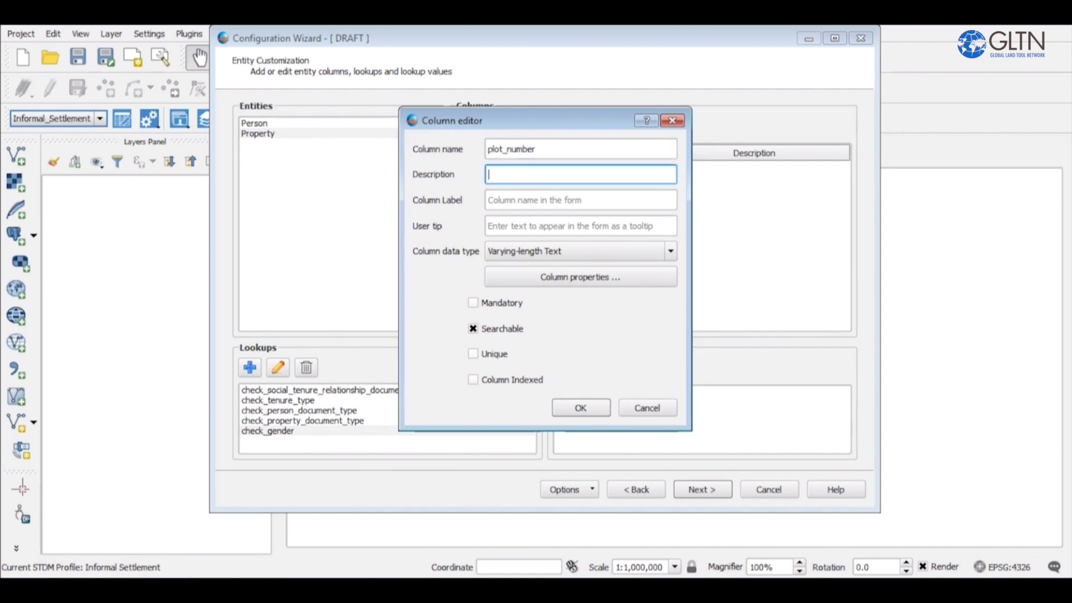
text(Property Pl)
key(BackSpace)
key(BackSpace)
text(plot number)
click(489, 226)
text(Enter property plot number)
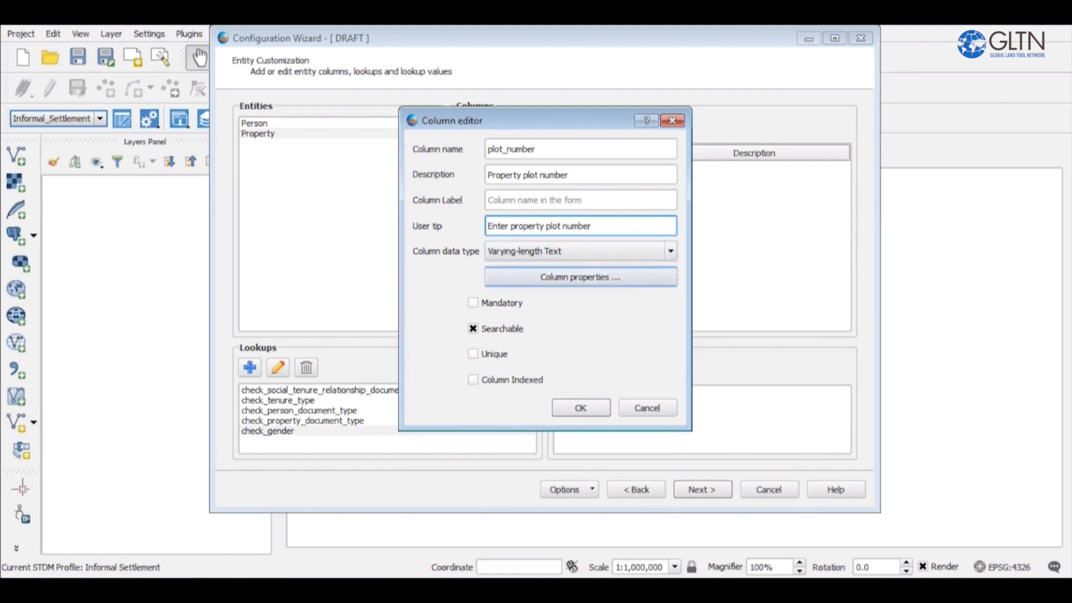
Step: Keep plot_number as Varying-length Text with a character length of 20, make it mandatory and unique, and save it
click(581, 251)
click(580, 265)
click(580, 278)
double_click(533, 263)
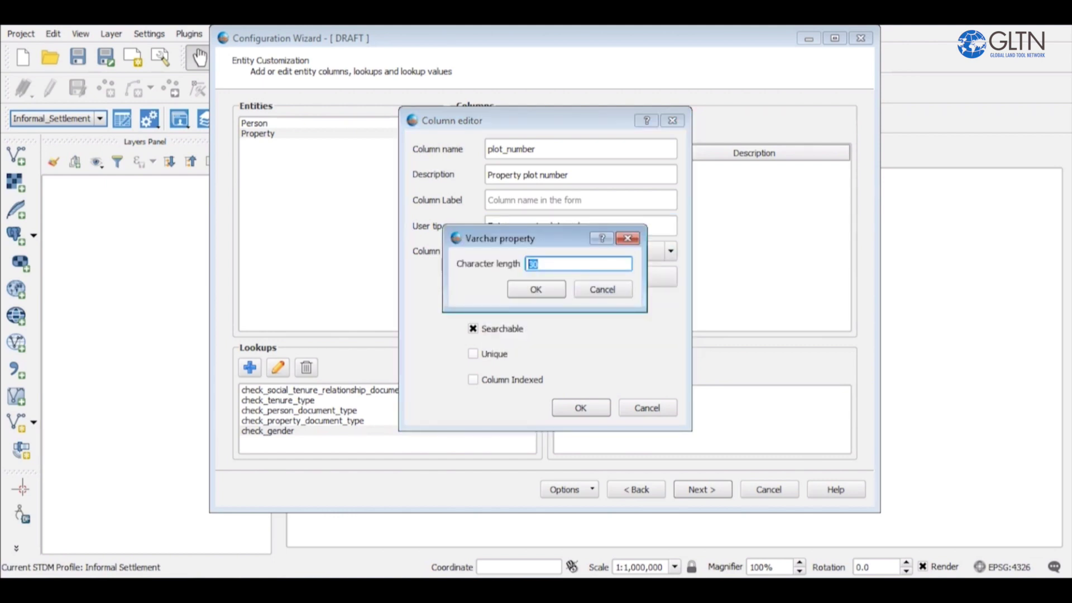
text(20)
key(Return)
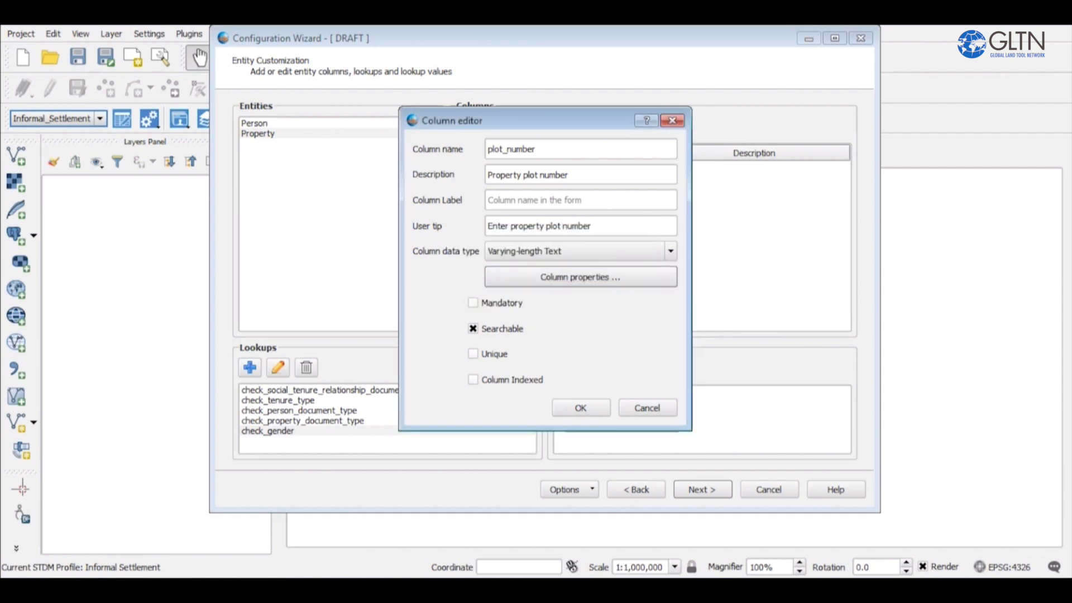
click(473, 302)
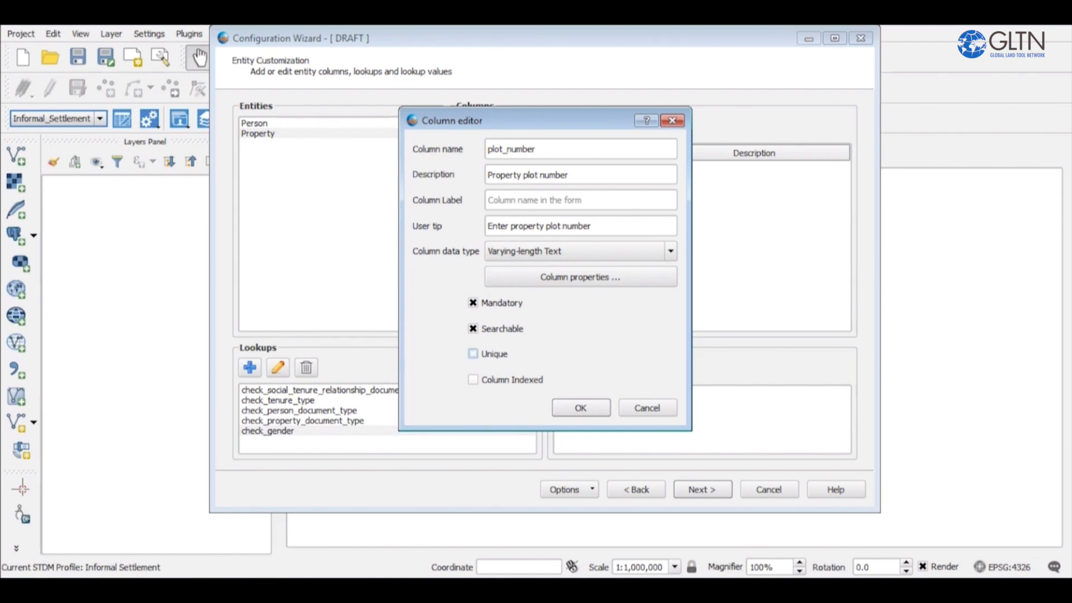
click(473, 353)
click(580, 407)
Step: Add a property_land_use column to Property with description "Defines the use type of the property" and data type Single Select Lookup
click(466, 126)
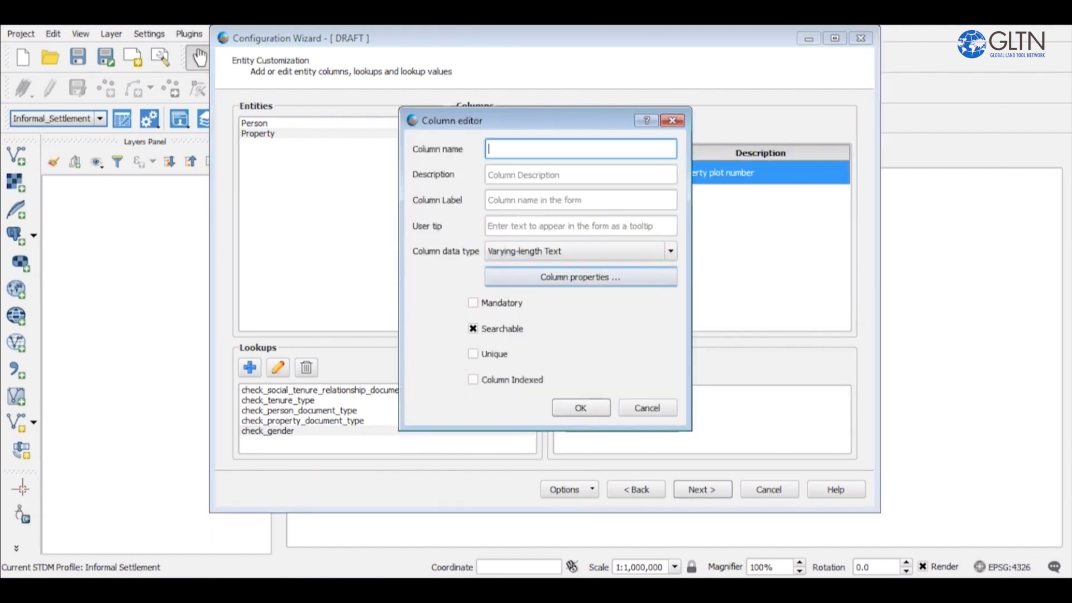
text(property_land_use)
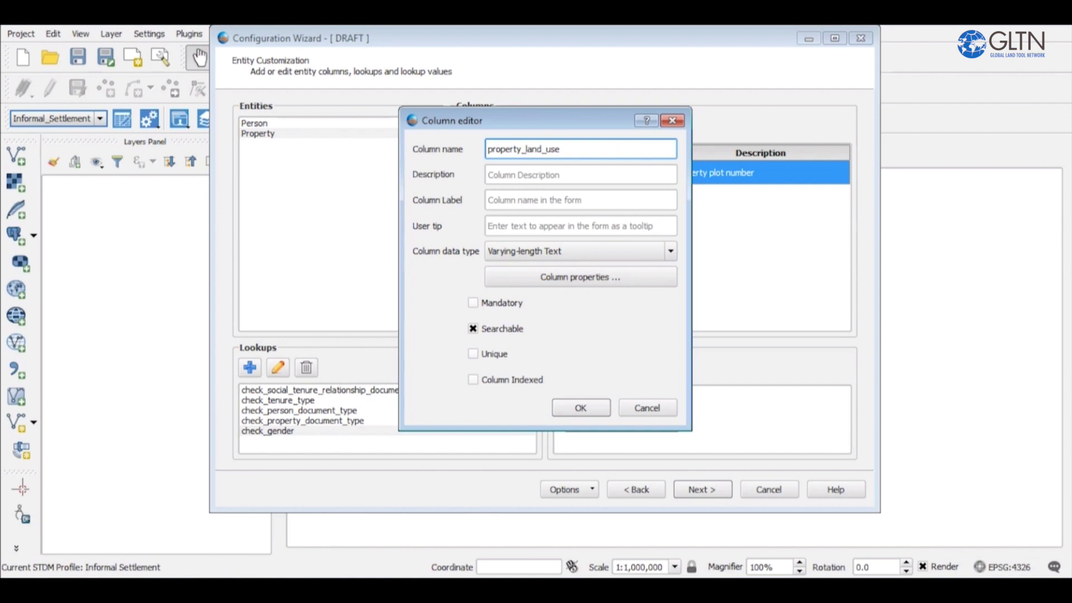
click(580, 175)
text(Defines the use ty)
key(BackSpace)
key(BackSpace)
key(BackSpace)
key(BackSpace)
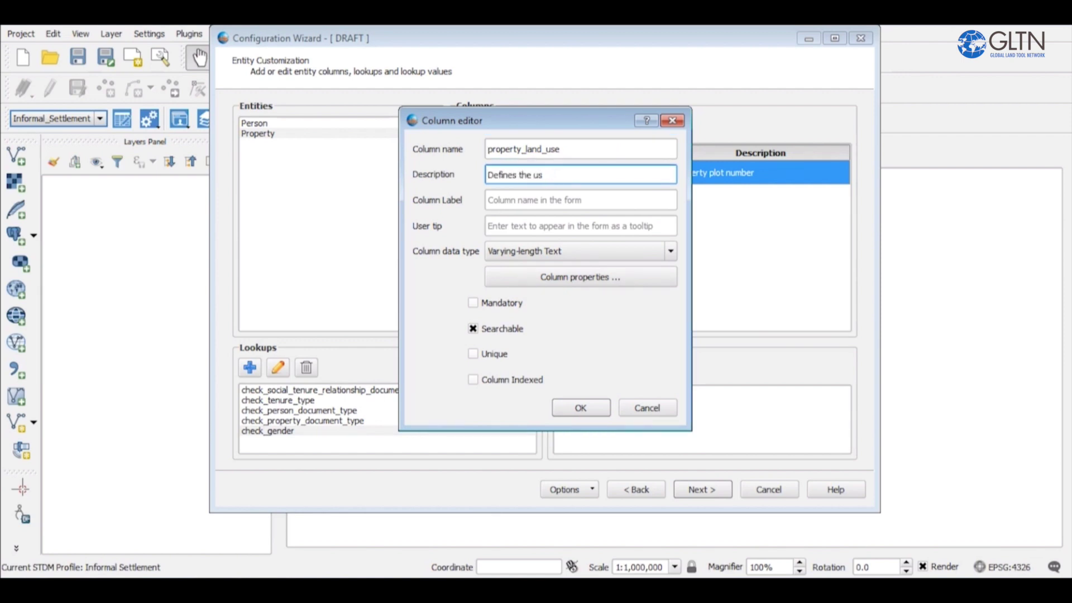
text(e type of the property)
click(580, 250)
click(527, 359)
click(580, 250)
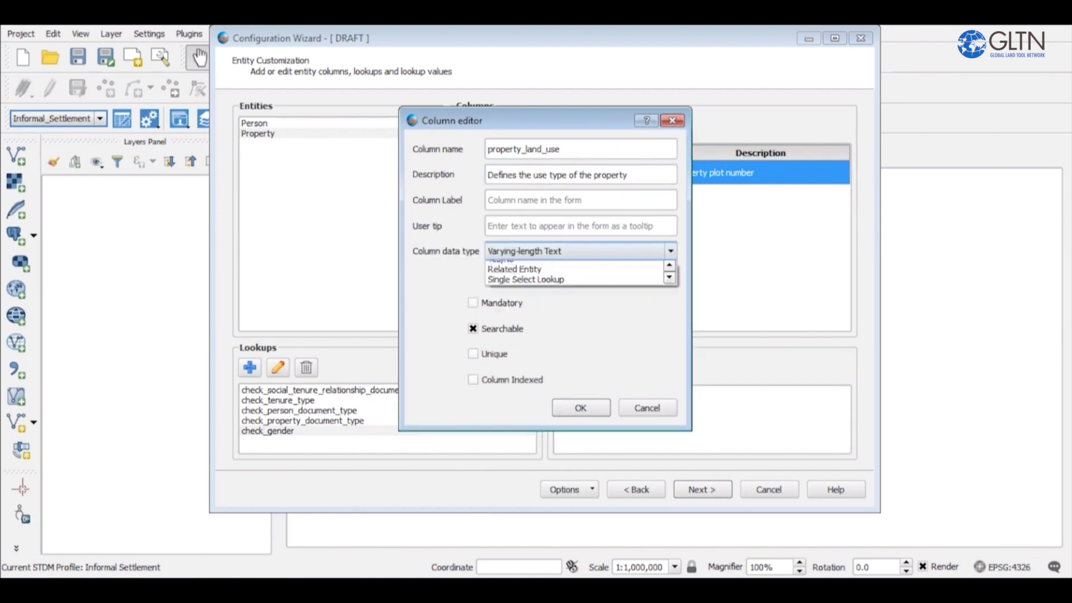
scroll(575, 313, down, 2)
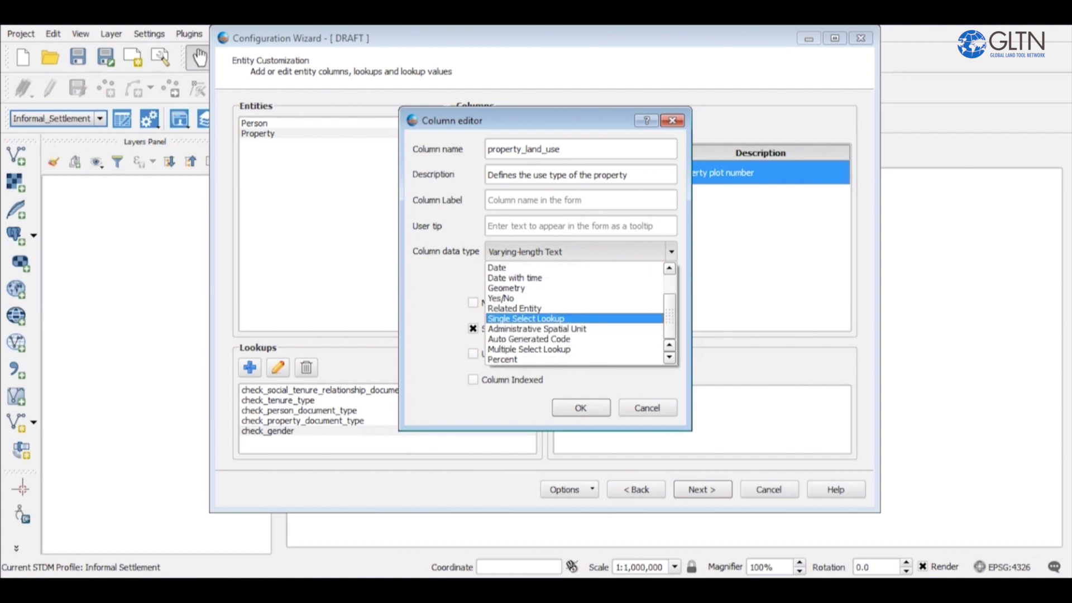
click(526, 318)
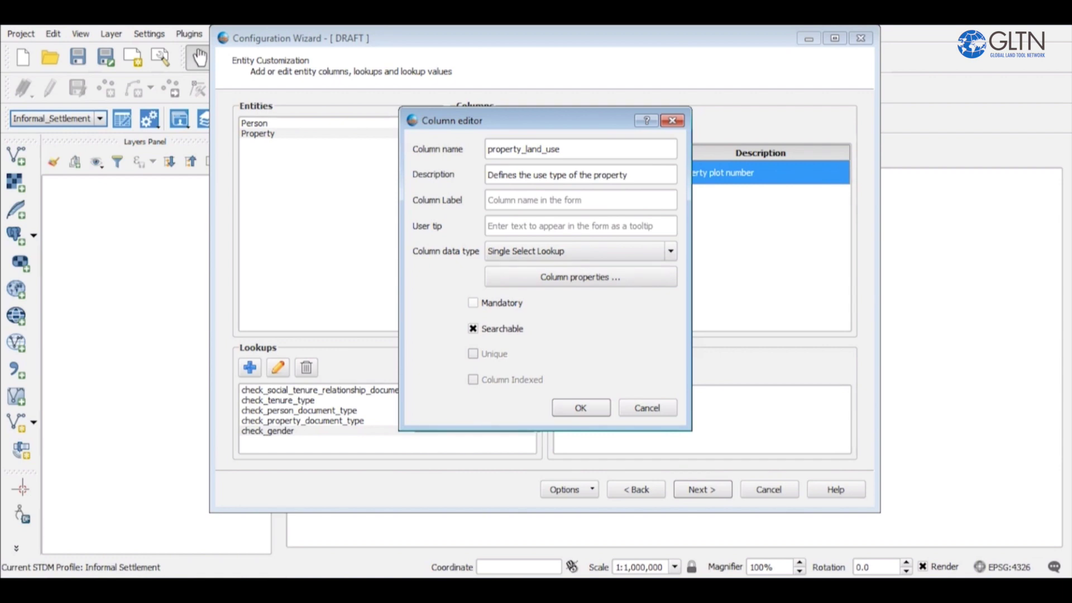
Step: Create a lookup named property_land_use, assign it to the property_land_use column and save the column
click(580, 277)
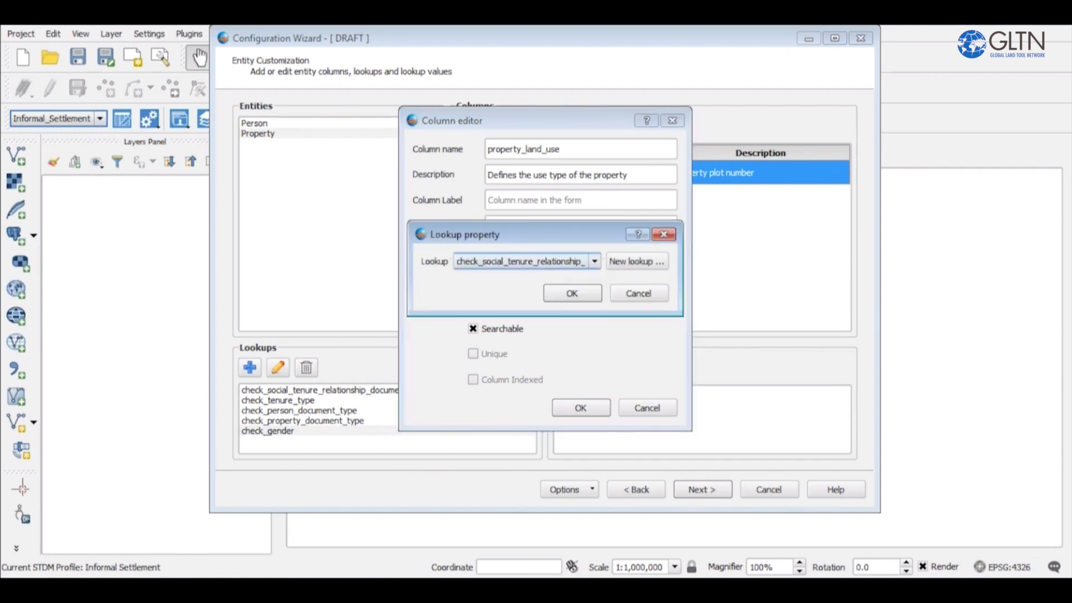
click(594, 261)
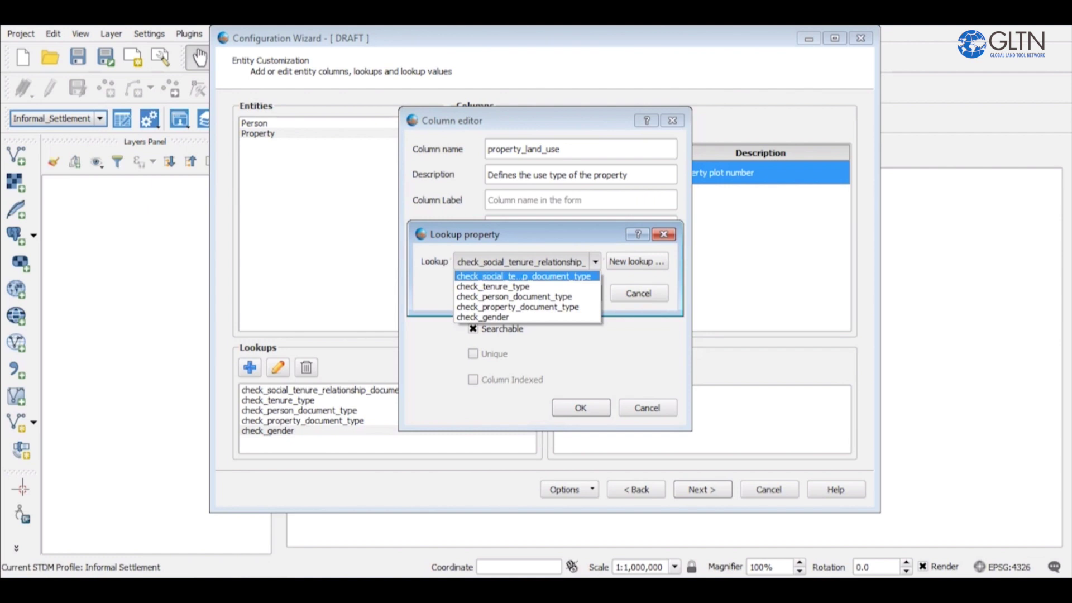
key(Escape)
click(636, 261)
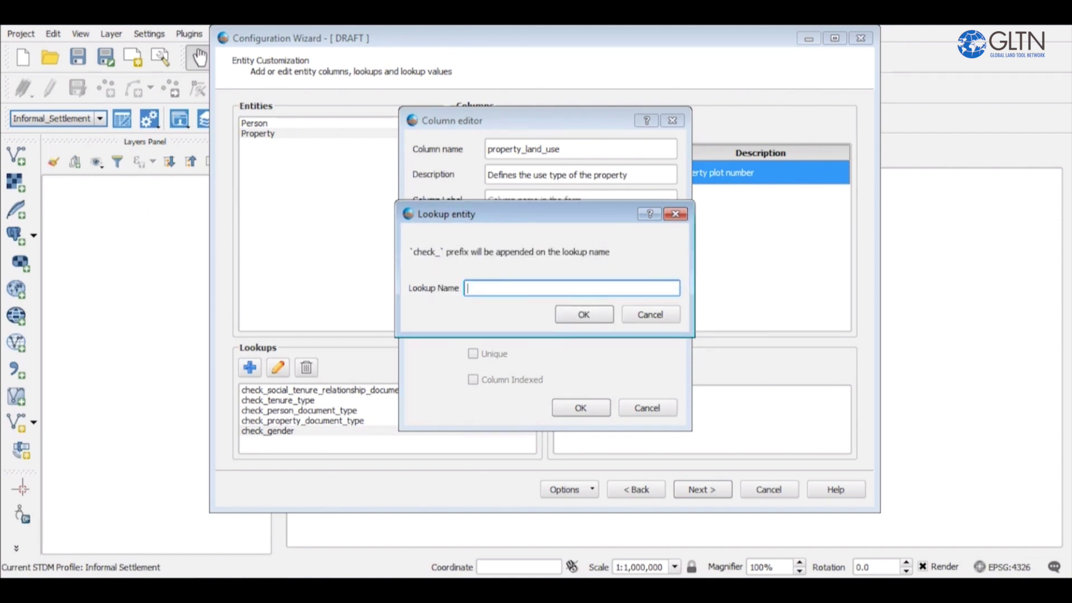
text(property_land_use)
key(Return)
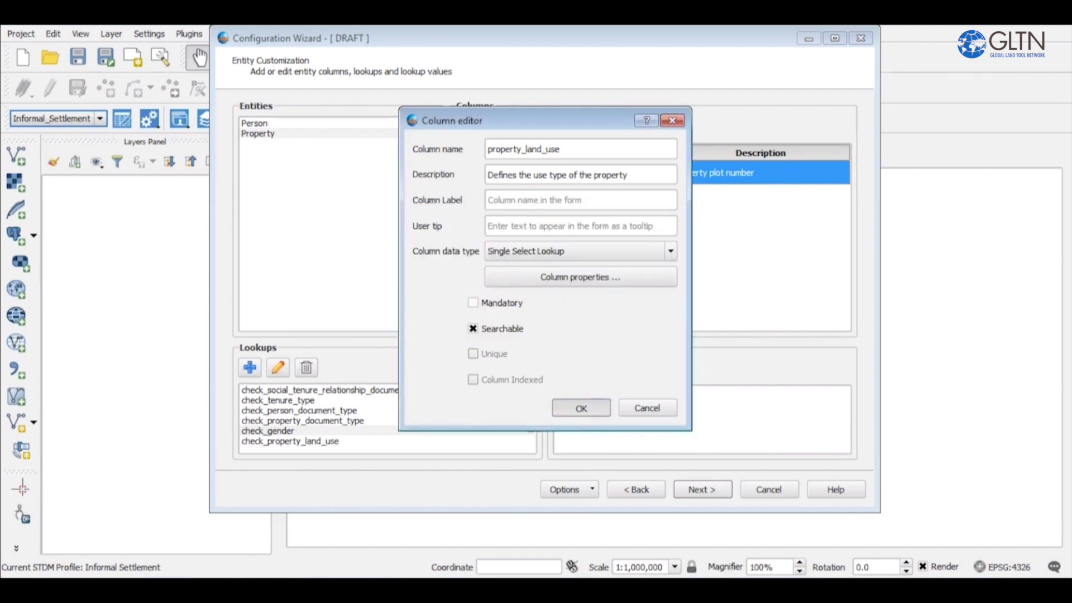
key(Return)
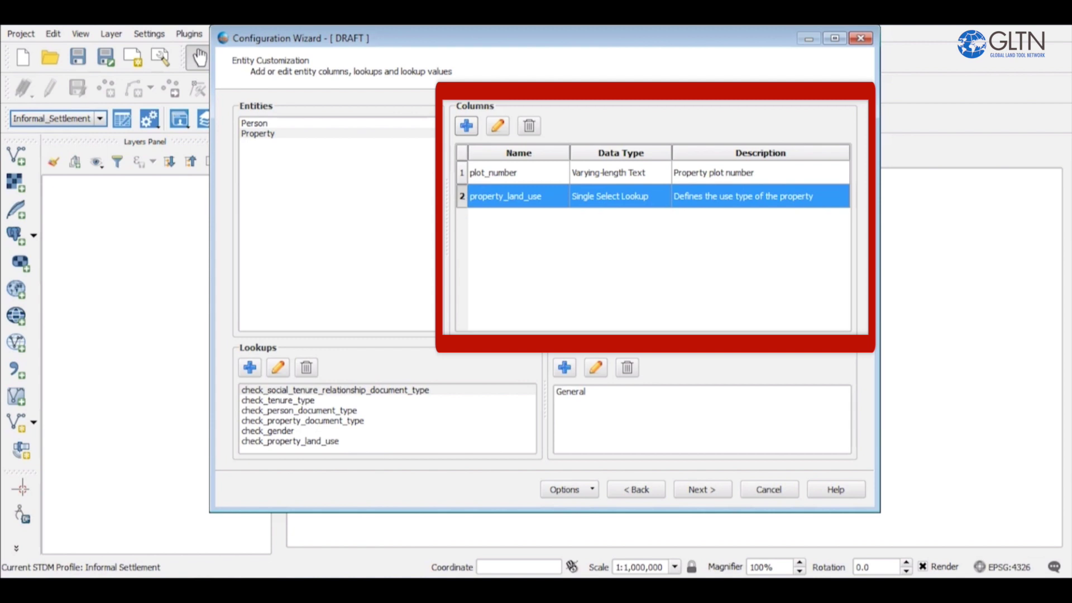
Step: Add a geom_location column to Property with description "Geomerty location of a property" and data type Geometry
click(466, 125)
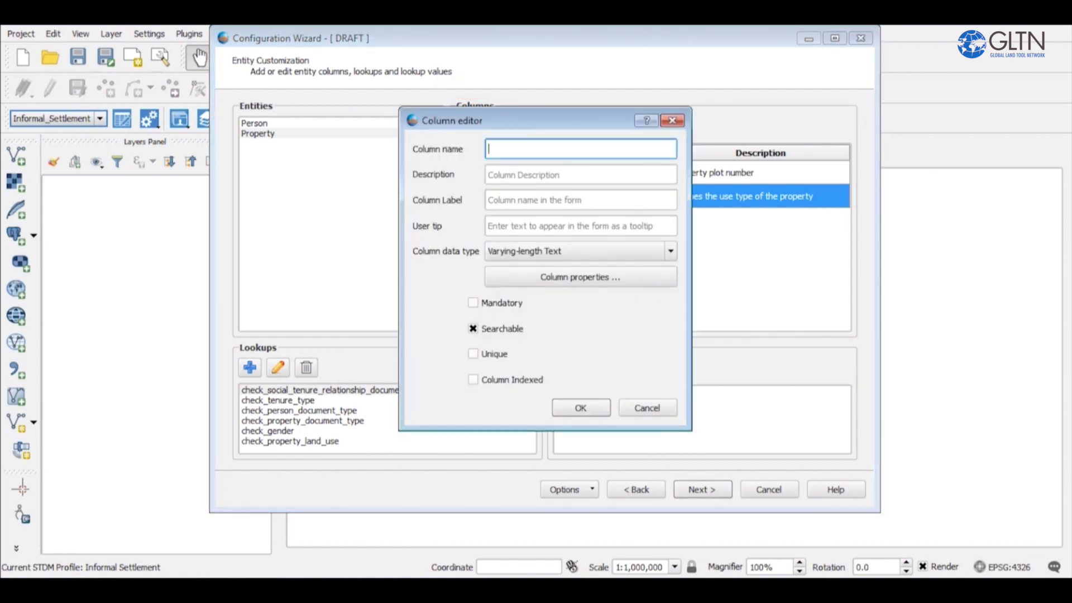
text(geom_location)
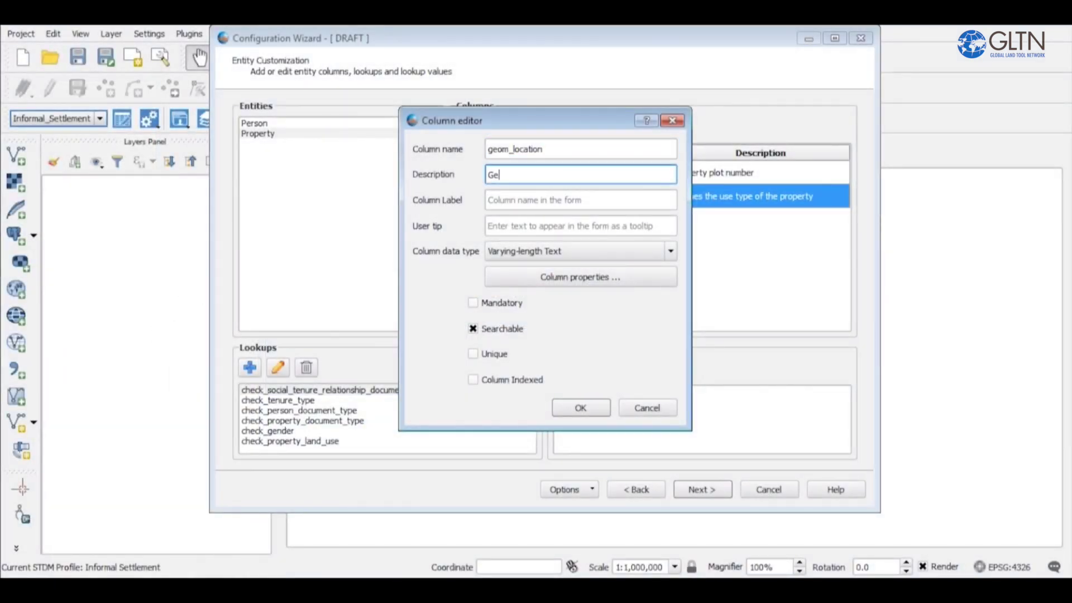
click(580, 251)
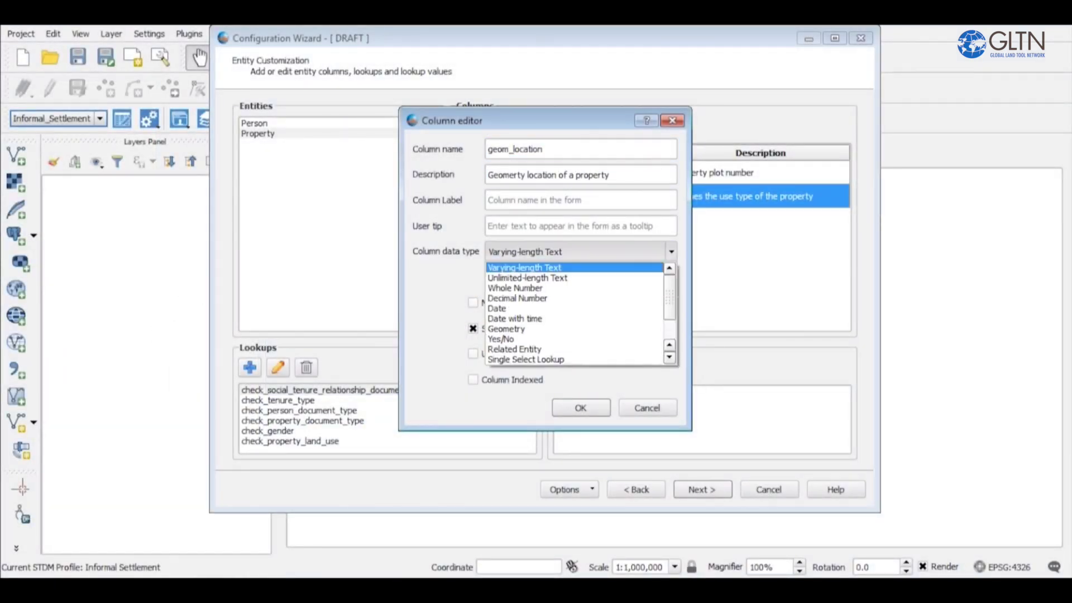
key(Down)
key(Down)
key(Down)
key(Down)
key(Down)
key(Down)
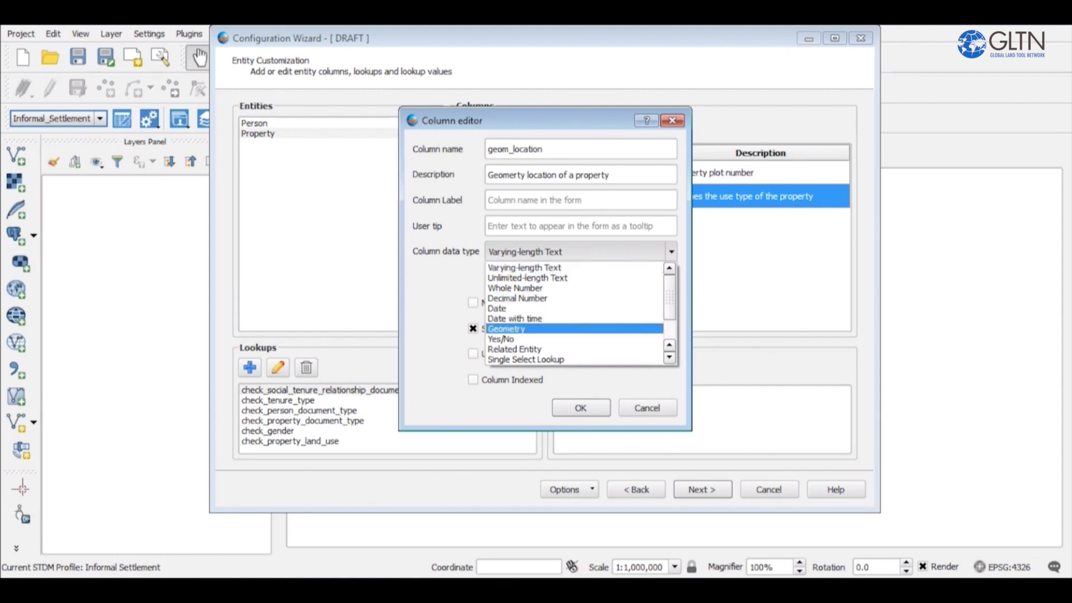
key(Return)
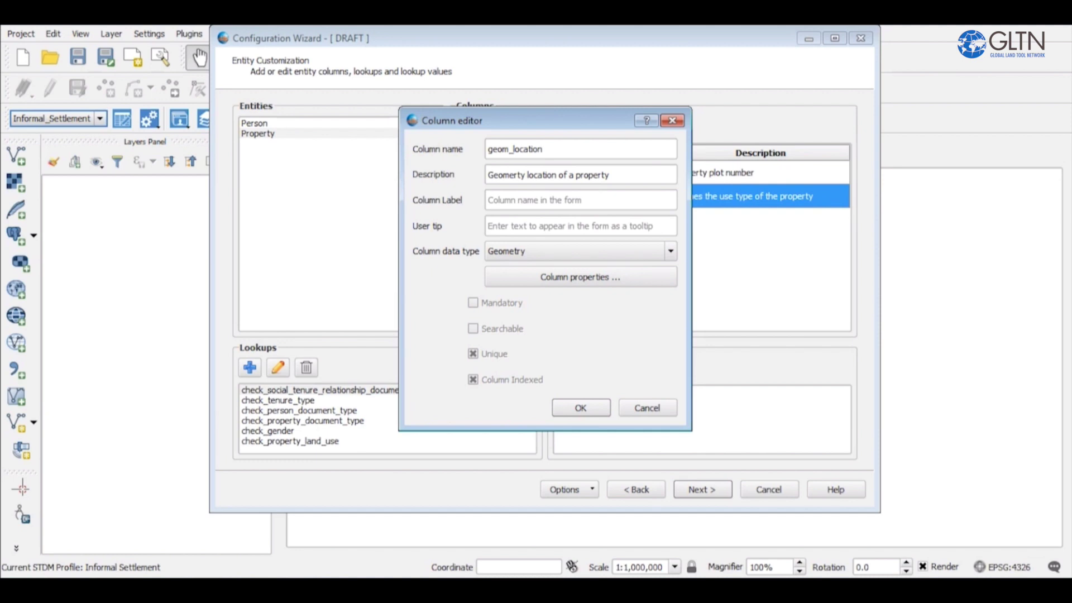
Step: Set the geometry type of the geom_location column to POLYGON
key(Tab)
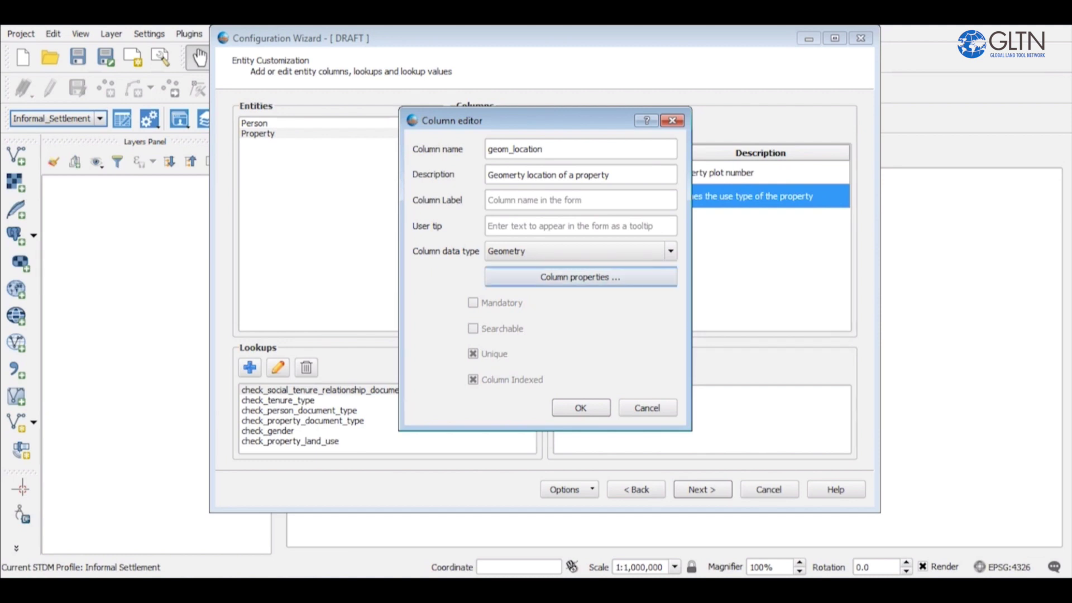
key(Return)
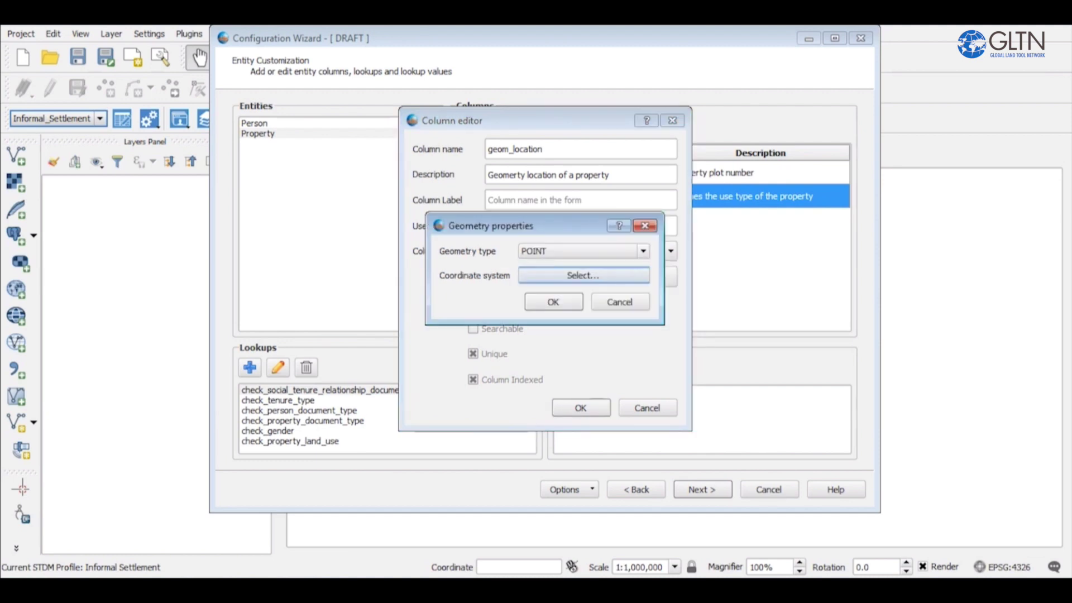
key(alt+Down)
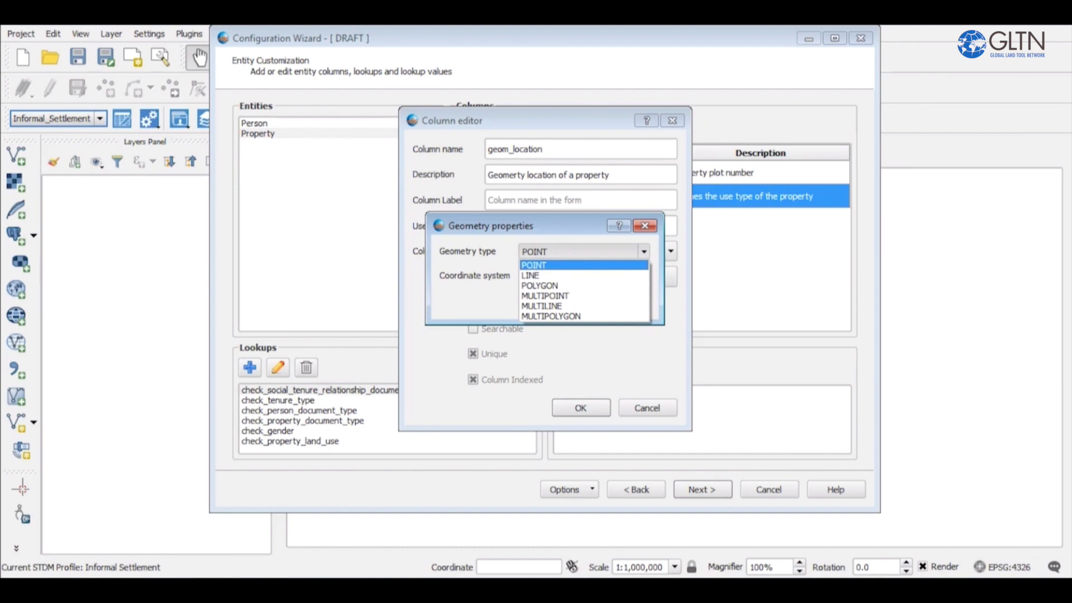
key(Down)
key(Down)
key(Return)
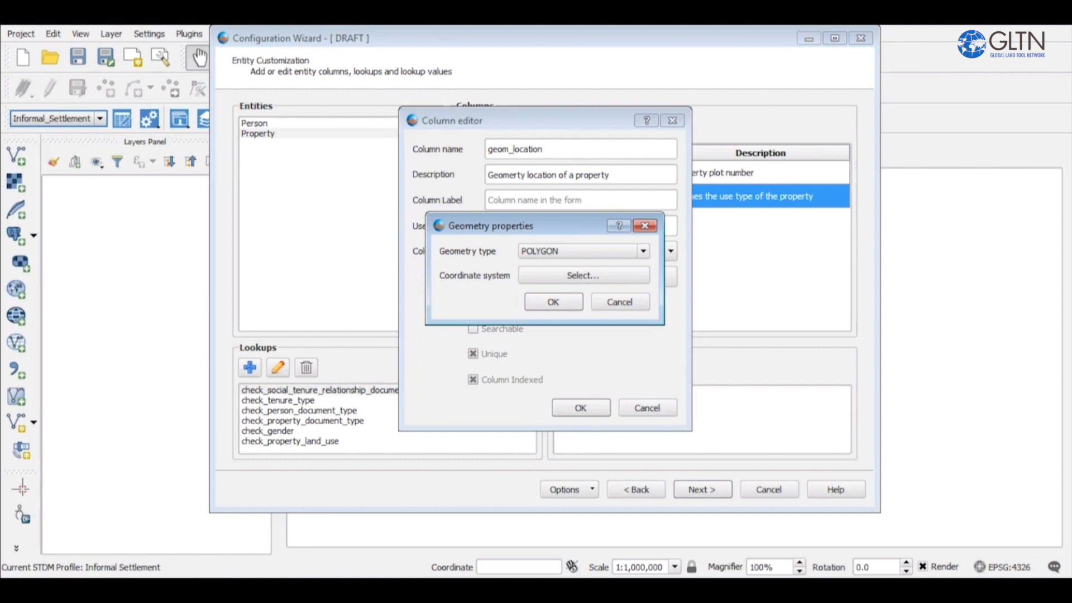
Step: Assign the WGS 84 (EPSG:4326) coordinate system to the geom_location geometry and save the column
click(582, 275)
text(WGS)
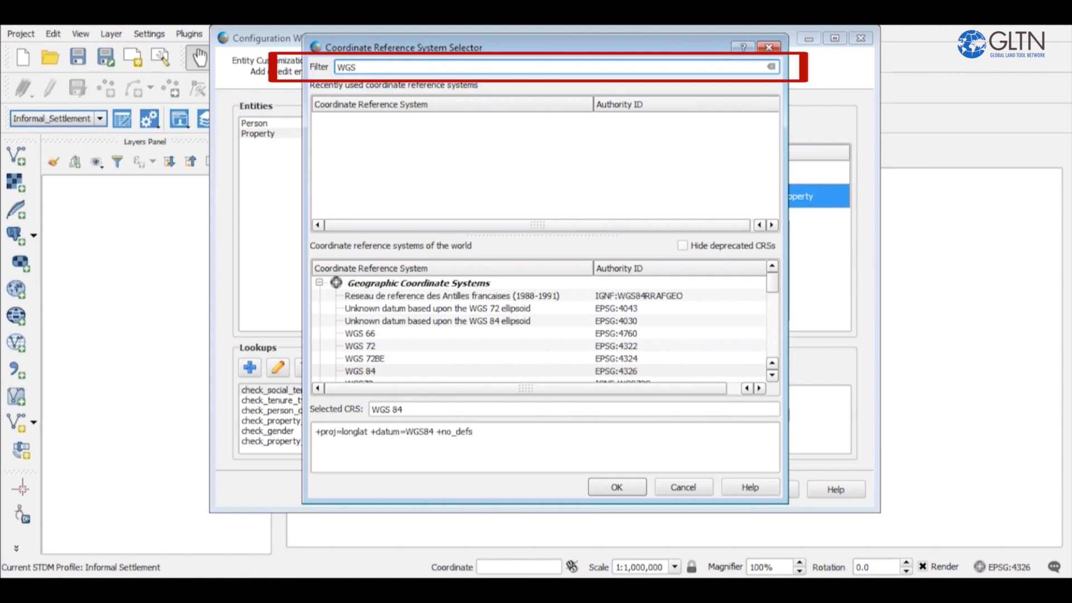
text( 84)
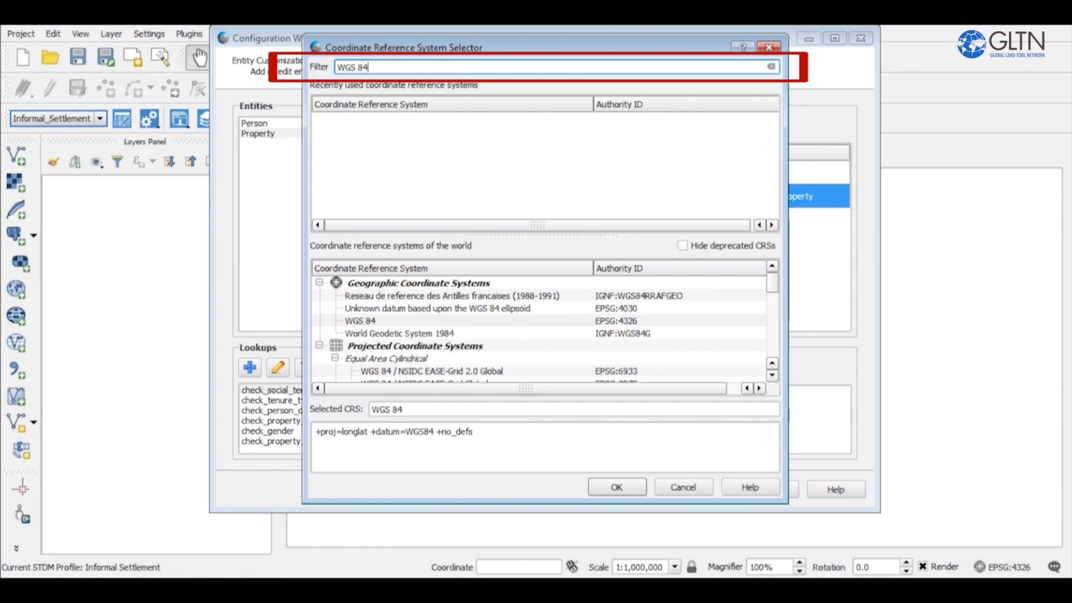
click(360, 320)
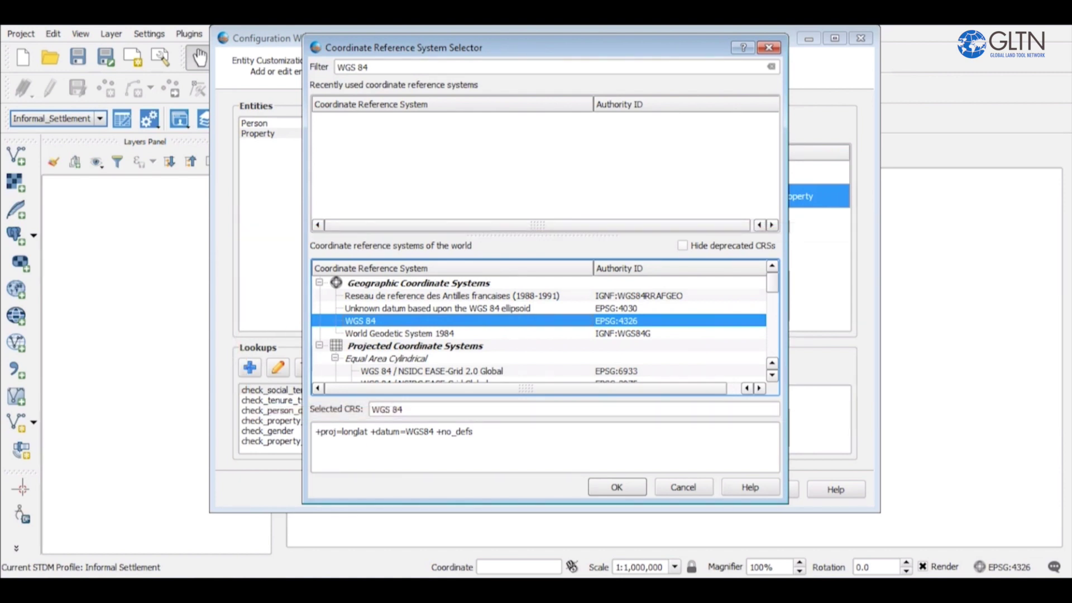
key(Return)
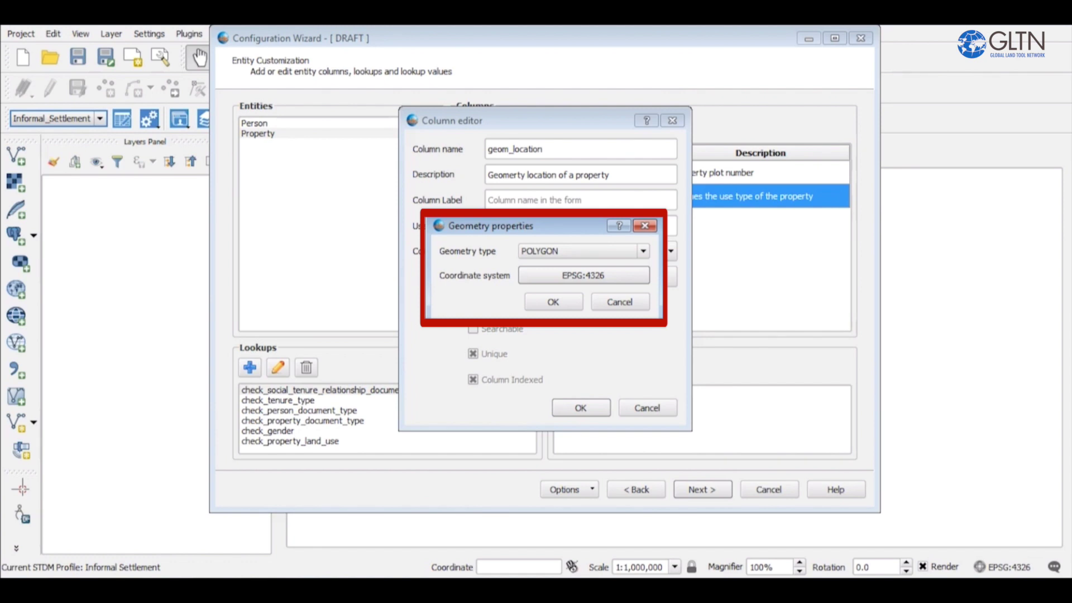
key(Return)
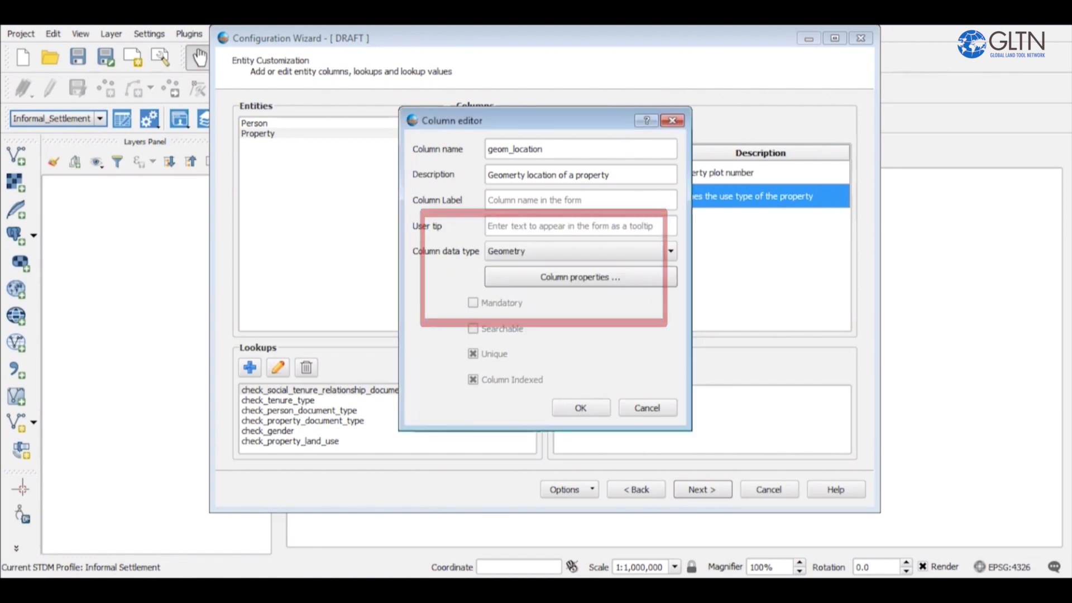
key(Return)
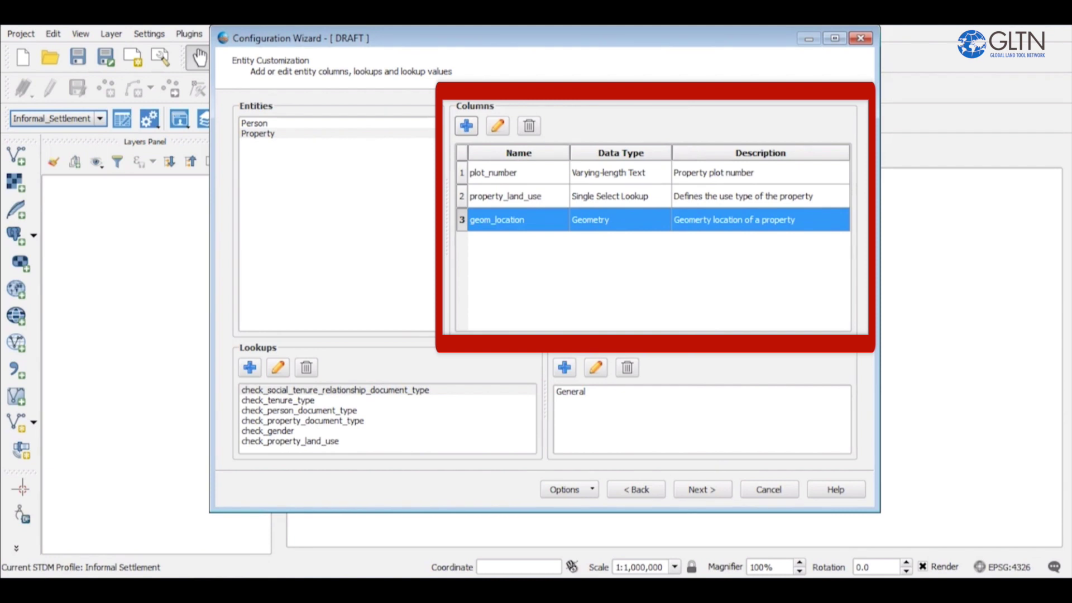
Step: Check the gender, property land use and tenure type lookups for values and try to continue past entity customization
click(258, 133)
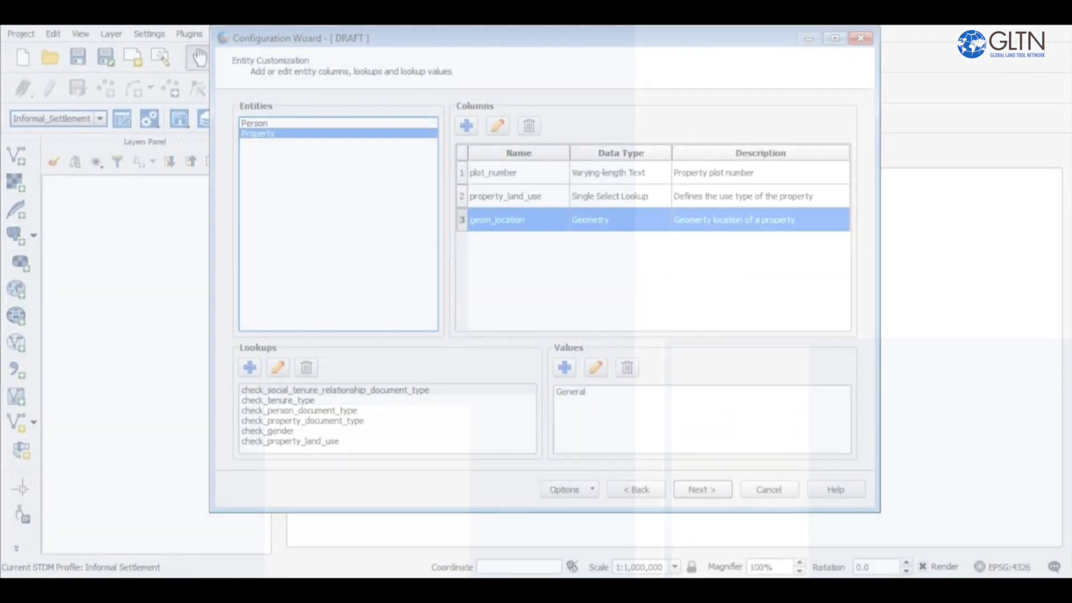
click(268, 408)
click(289, 418)
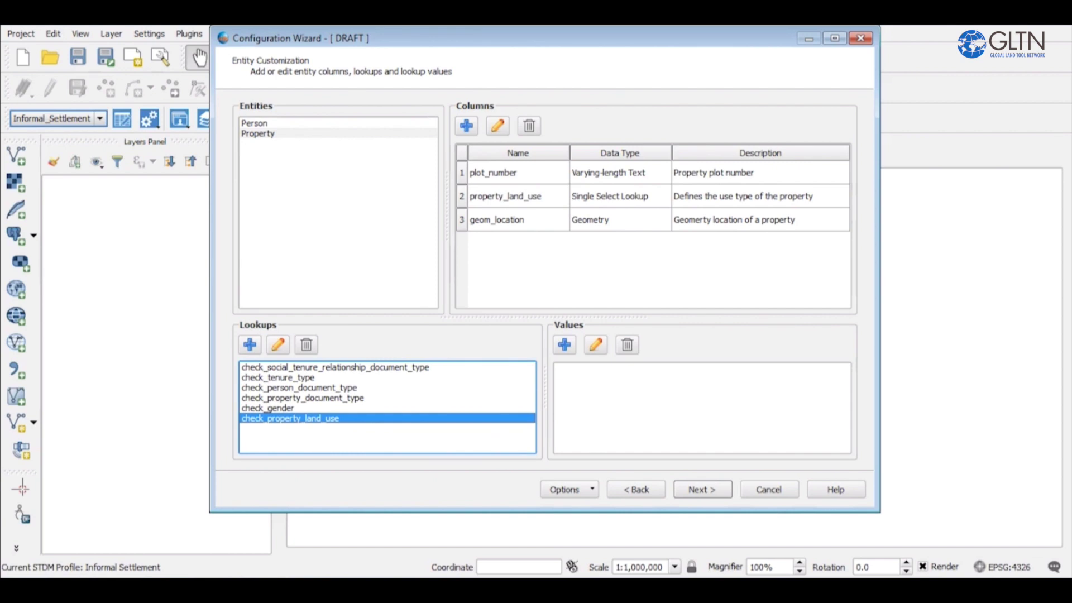
click(268, 407)
click(278, 377)
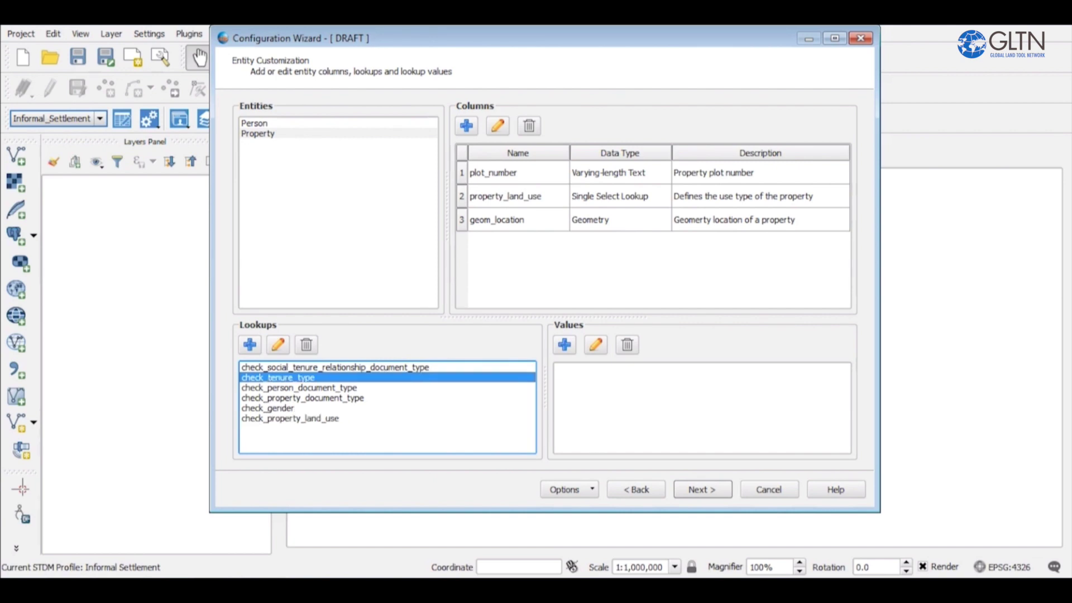
click(701, 489)
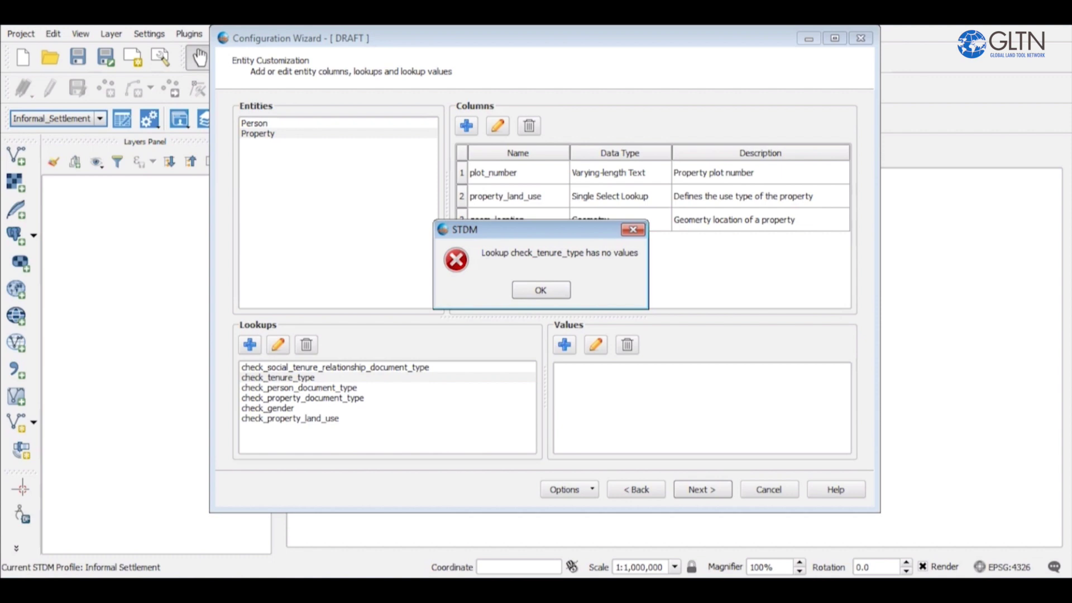
key(Return)
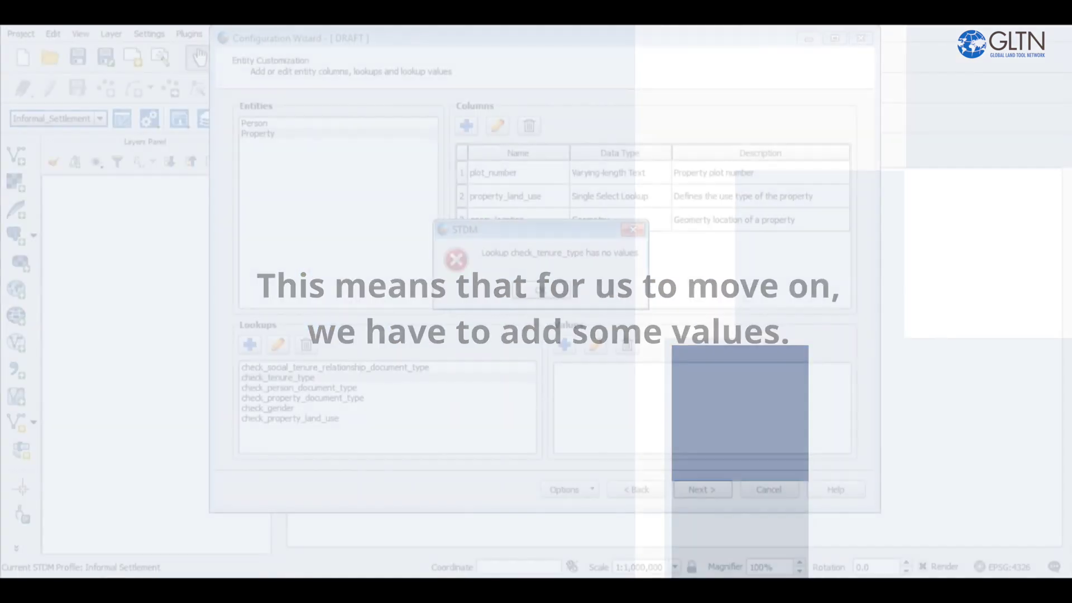
key(Return)
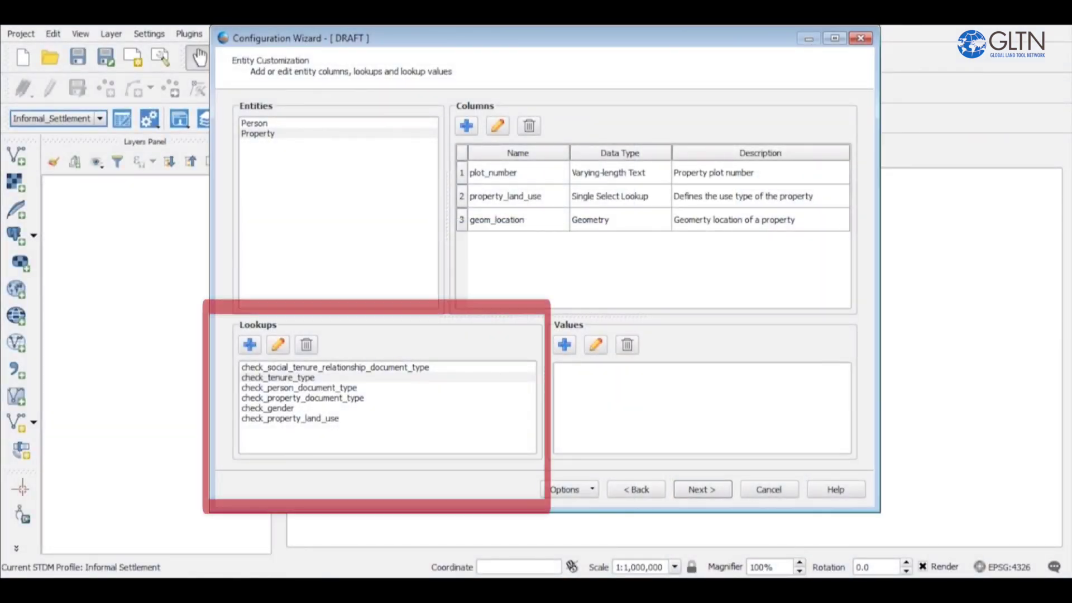
Step: Add the values Ownership and Tenancy to the check_tenure_type lookup
click(277, 377)
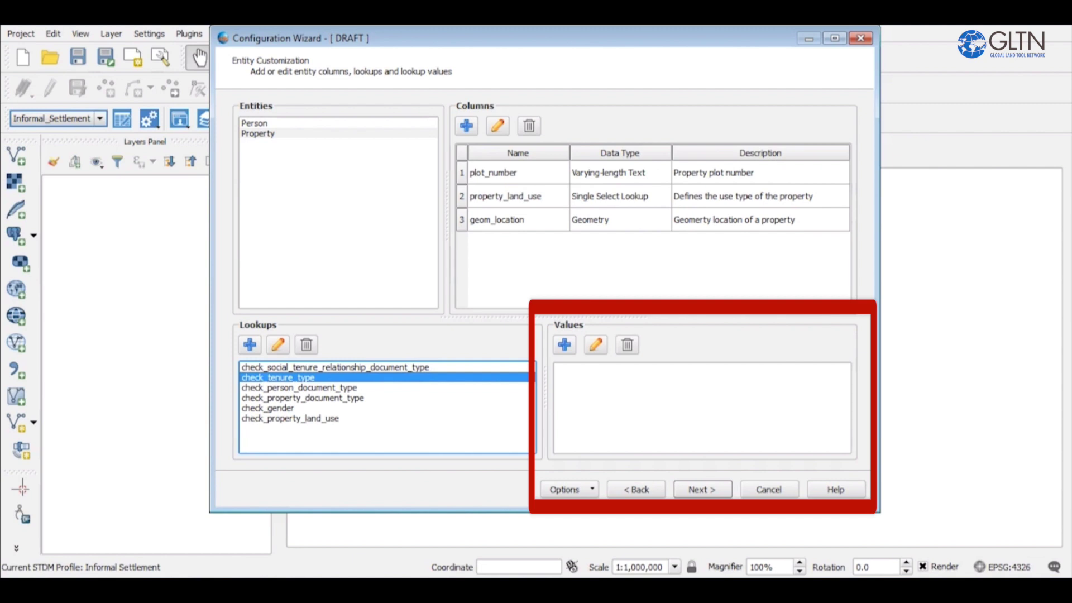
click(563, 344)
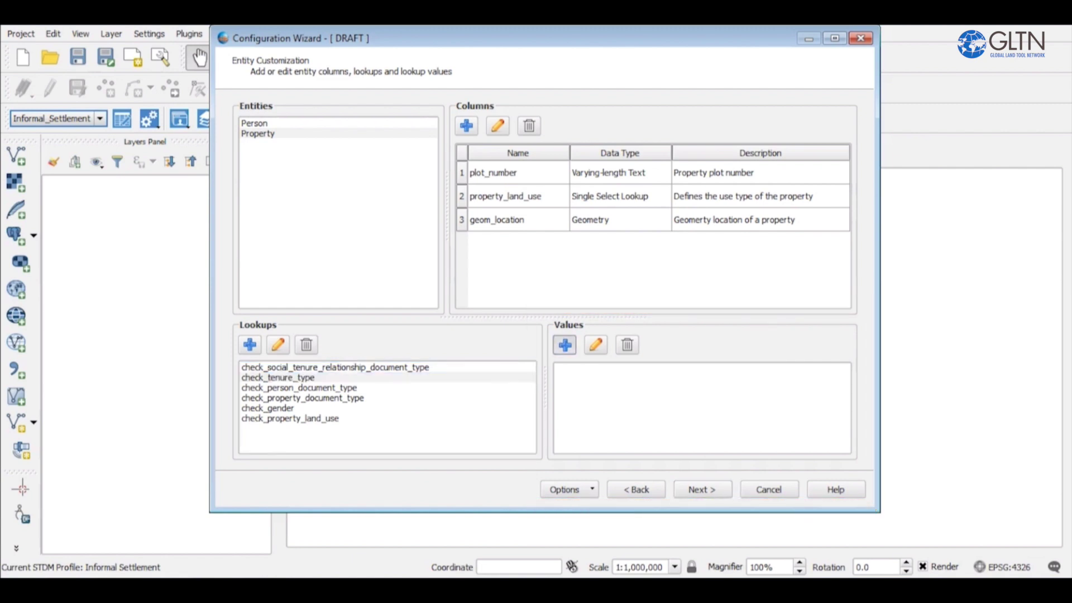
text(Ownership)
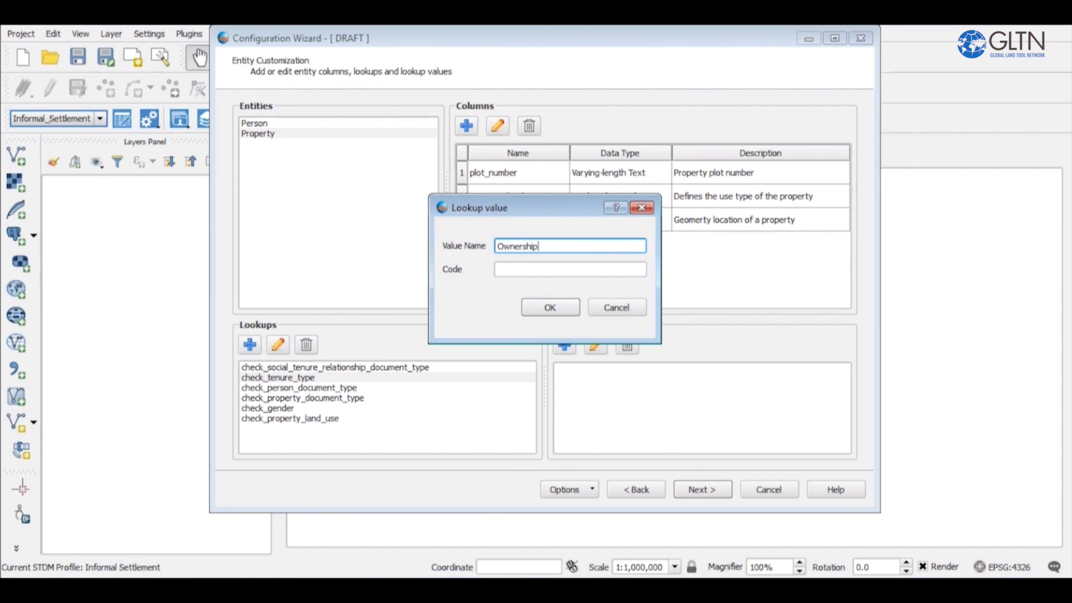
key(Return)
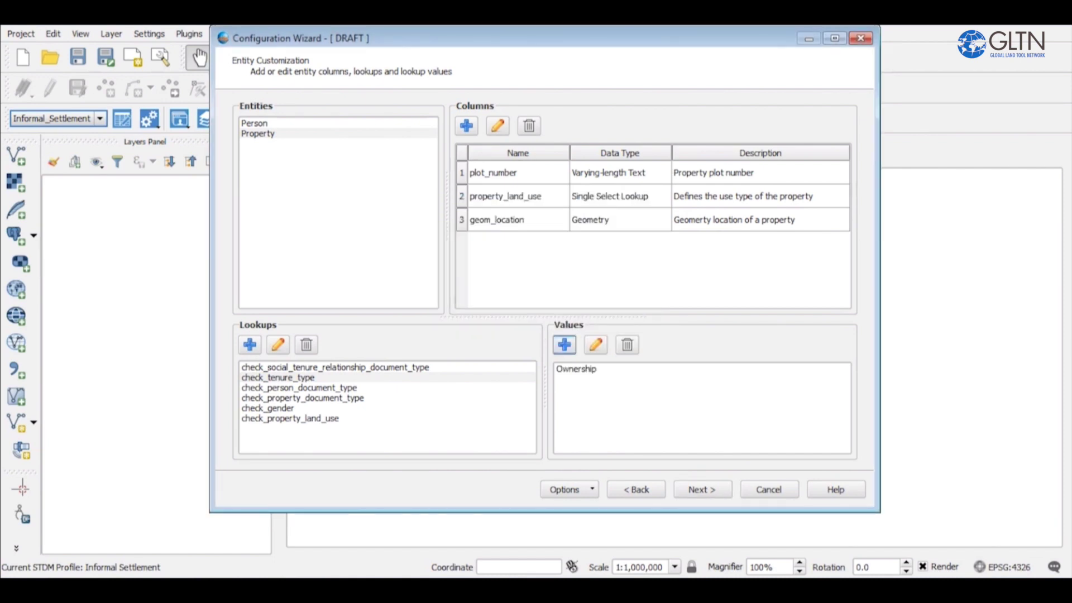
click(564, 345)
text(Tenancy)
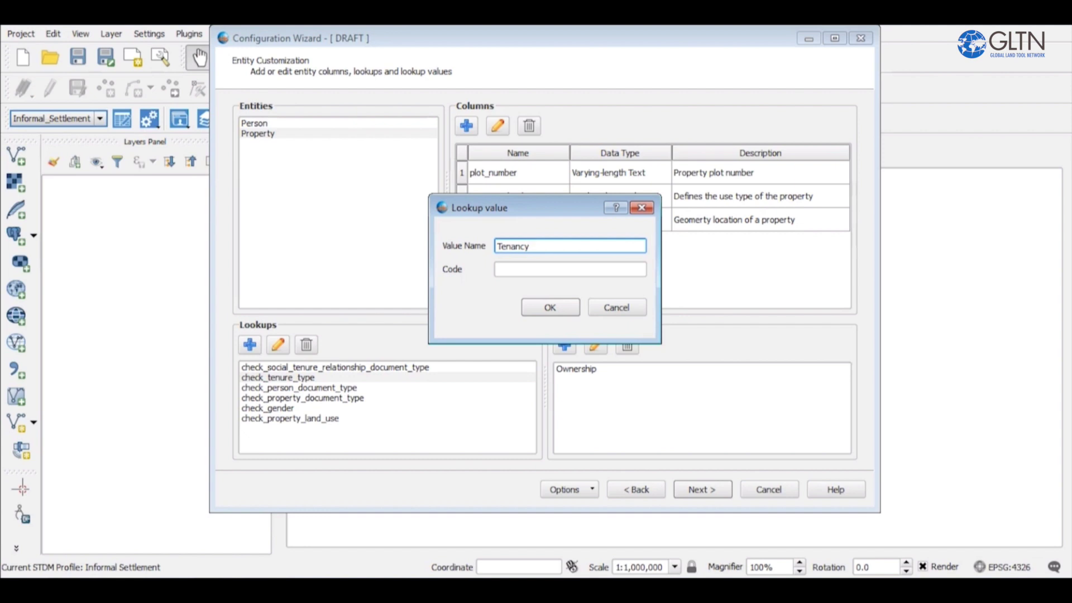
key(Return)
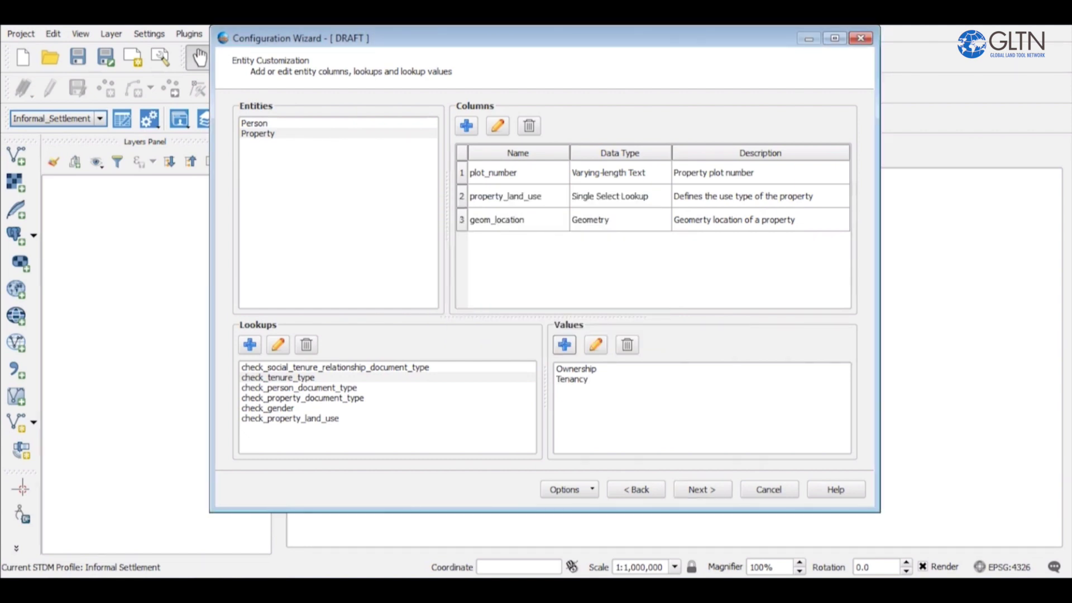
Step: Add the values Female and Male to the check_gender lookup
click(267, 408)
click(564, 345)
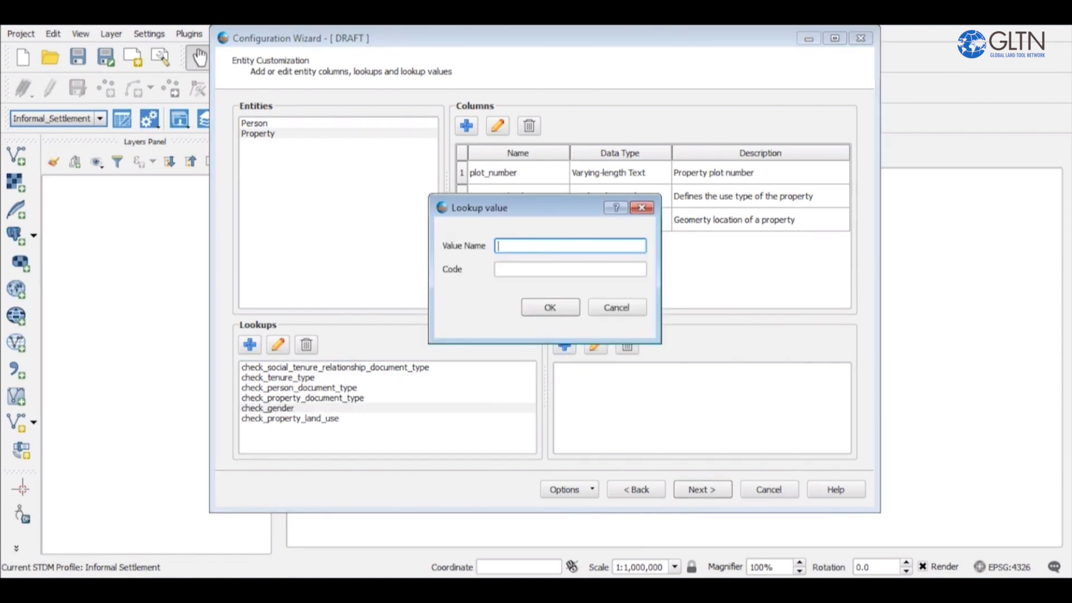
text(Feam)
key(BackSpace)
key(BackSpace)
text(male)
key(Return)
click(564, 344)
text(Male)
key(Return)
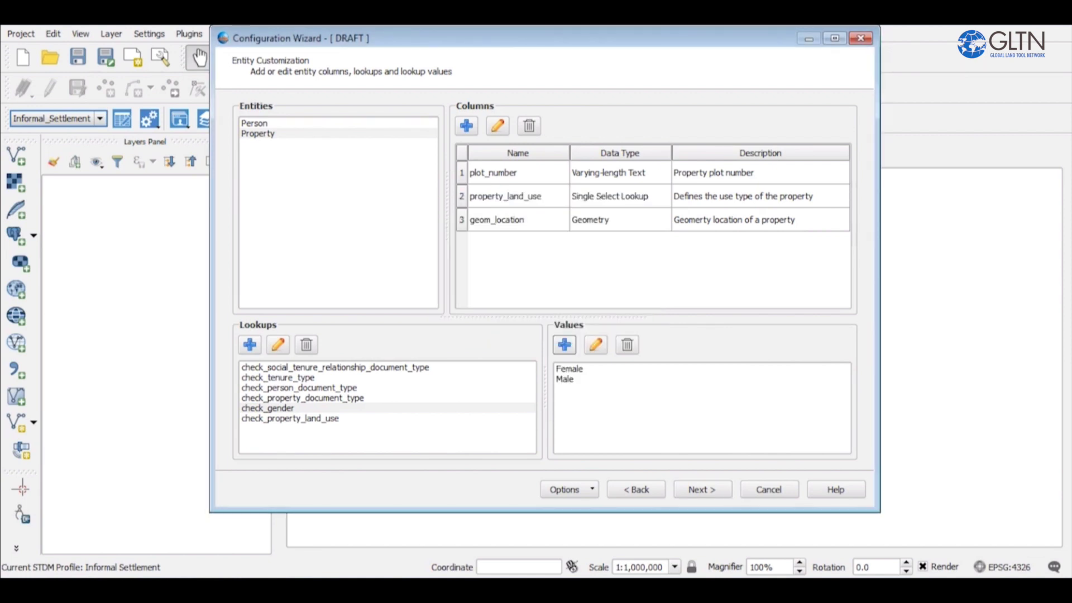
Step: Add the values Residential, School and Commercial to the check_property_land_use lookup
click(290, 418)
click(565, 344)
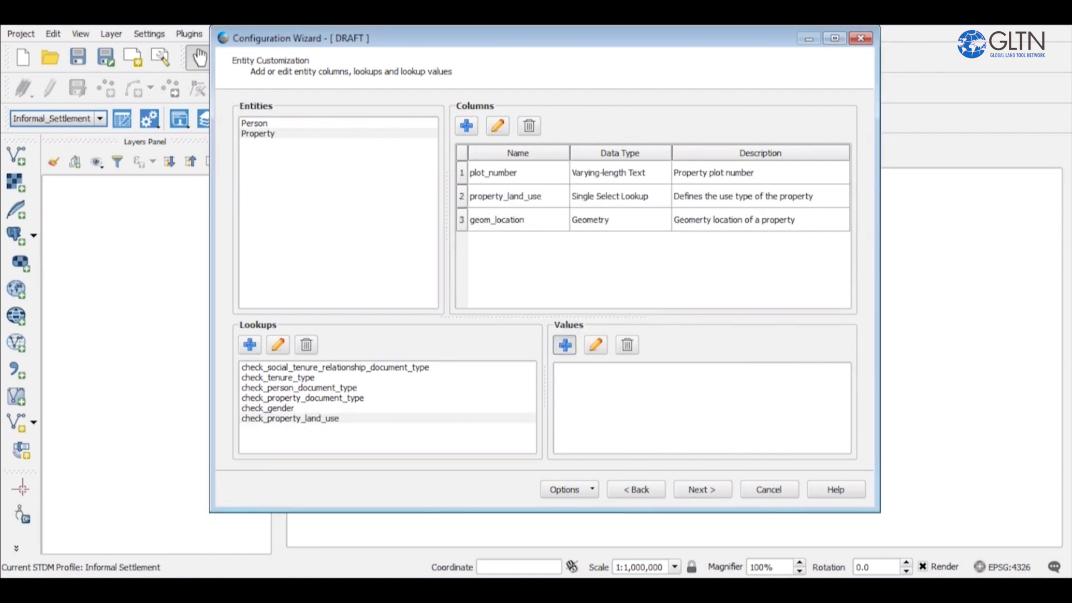
text(Residential)
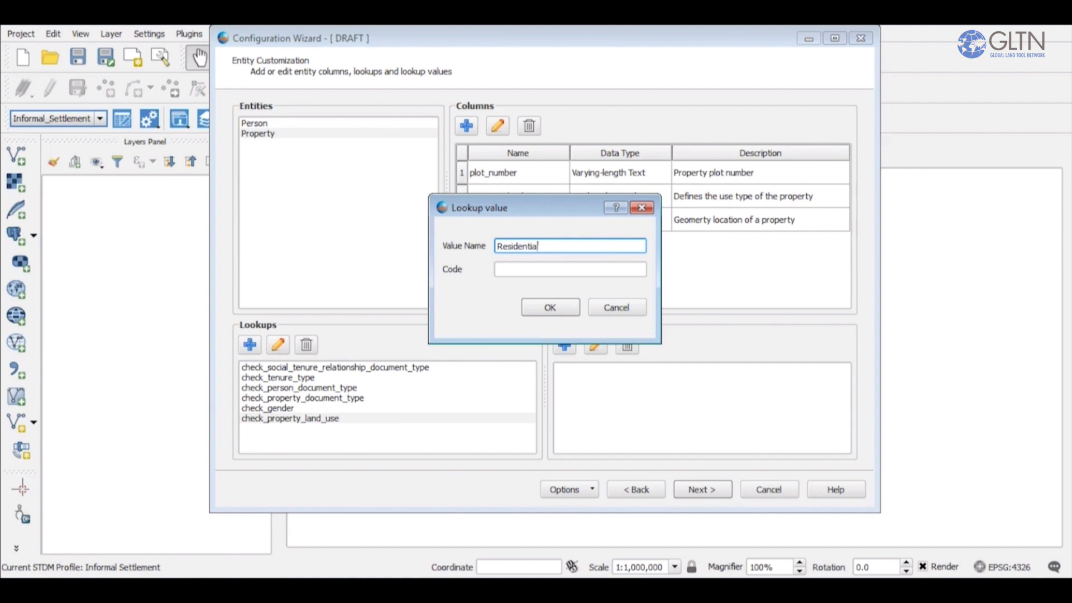
key(Return)
click(564, 345)
text(School)
key(Return)
click(564, 344)
text(Commercial)
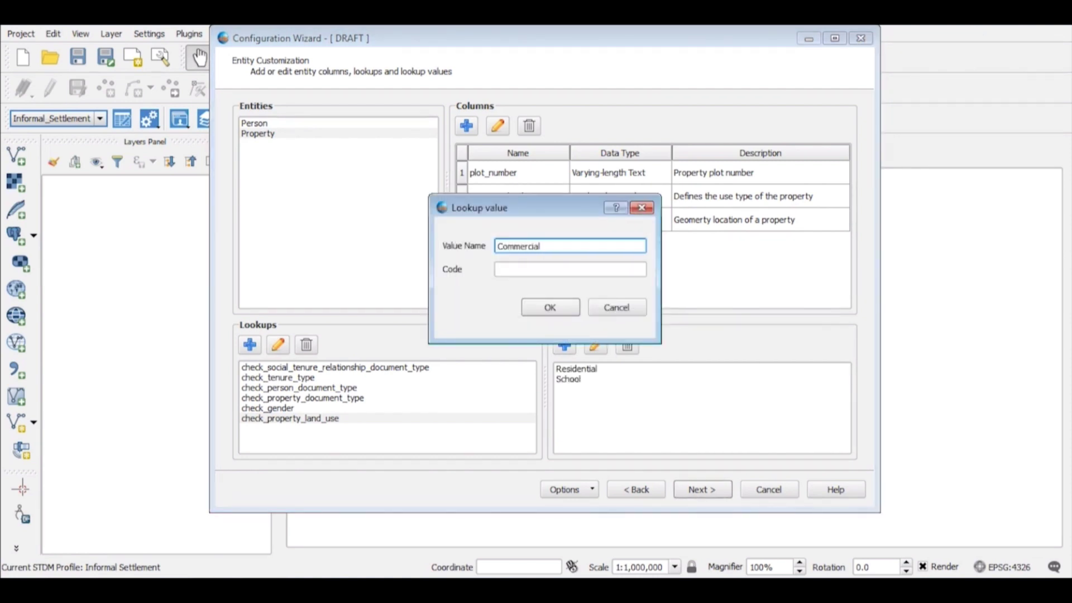
key(Return)
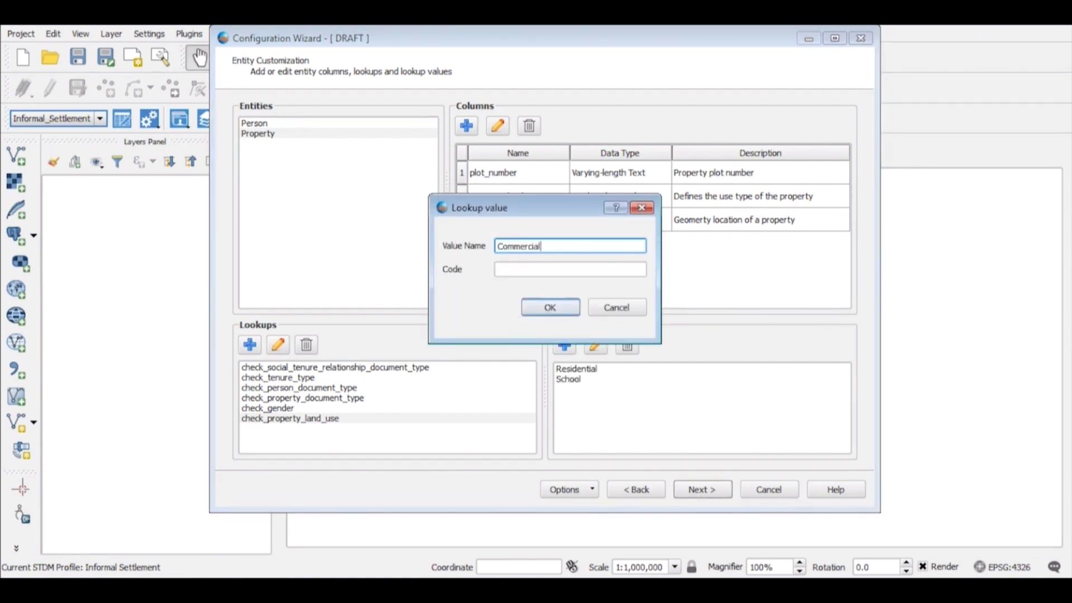